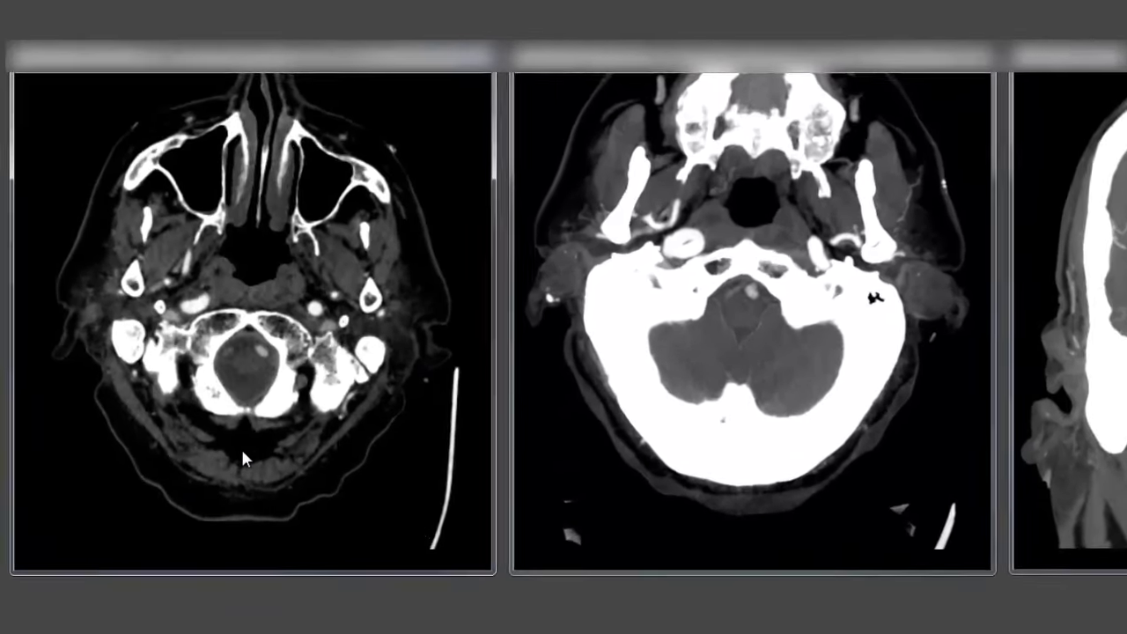
Page the left axial stack up from C1/C2 to the skull base, where both internal carotids sit beside the sella
scroll(270, 385, "down", 2)
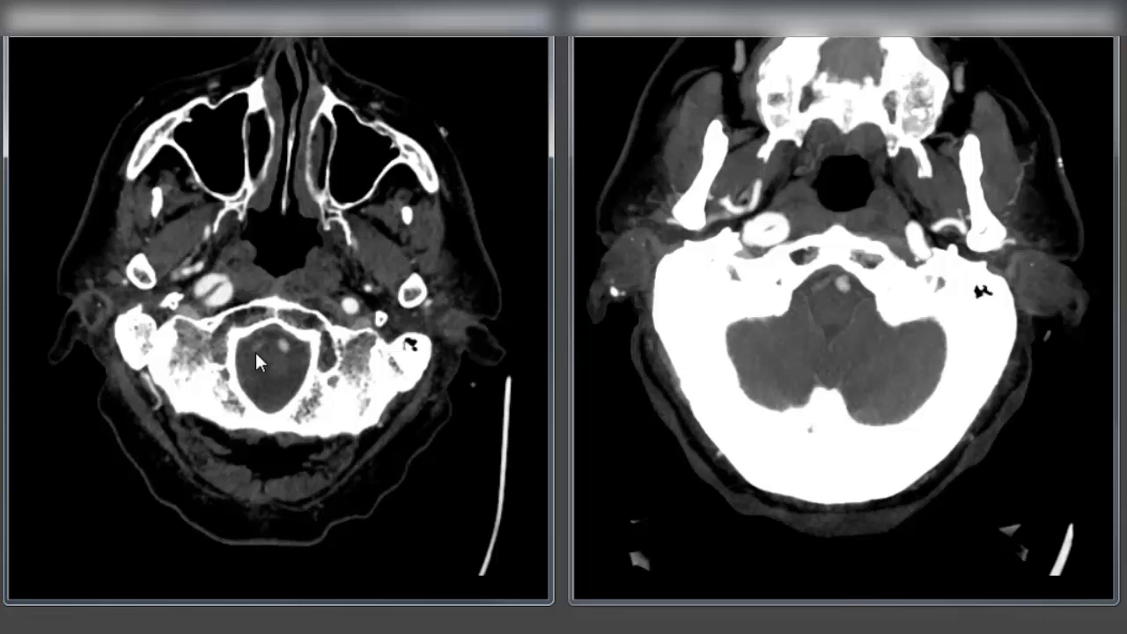
scroll(287, 345, "down", 3)
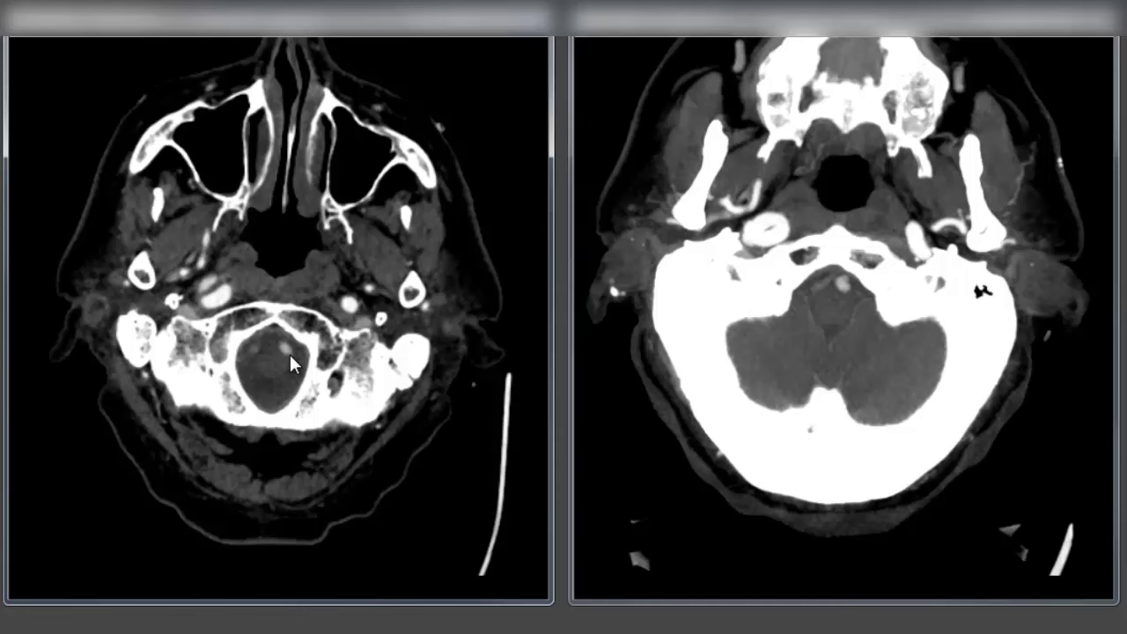
scroll(247, 353, "down", 3)
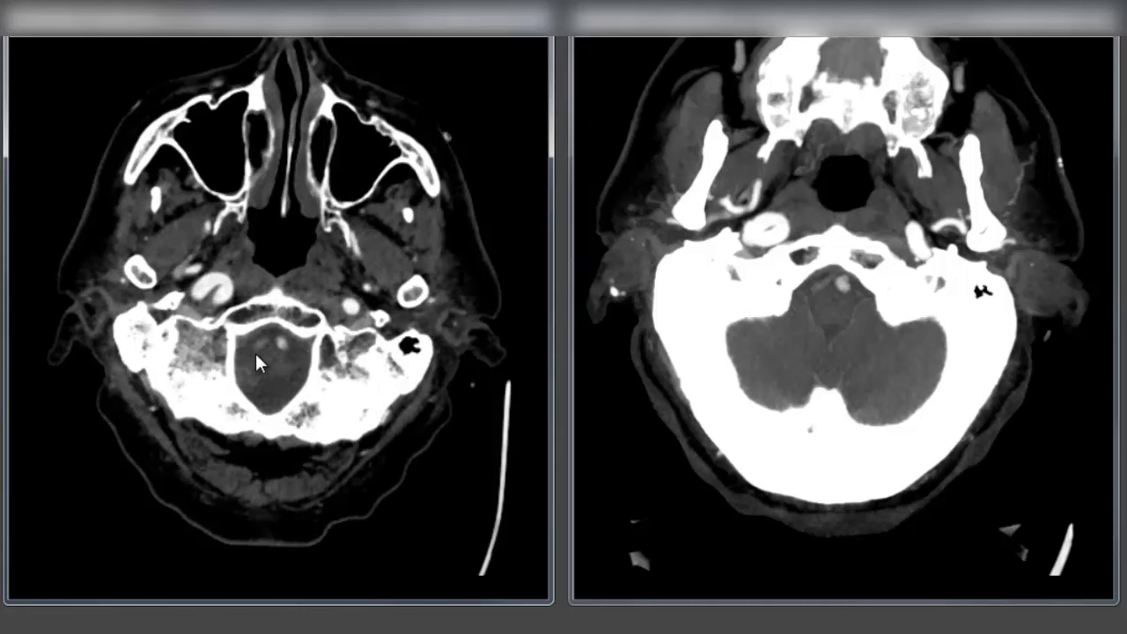
scroll(257, 350, "down", 5)
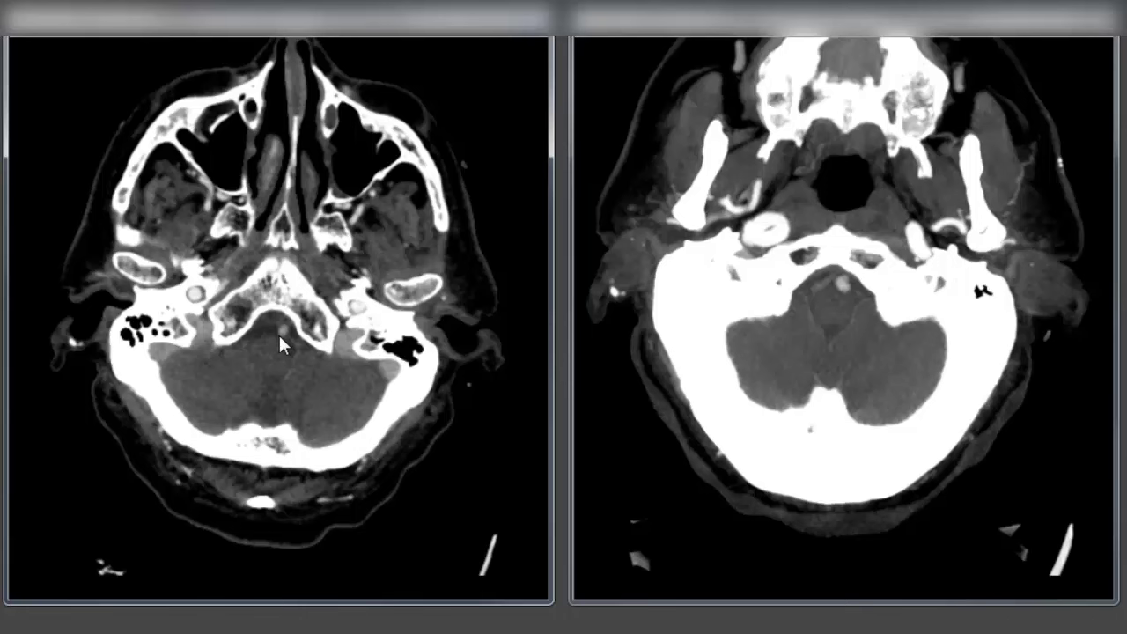
scroll(280, 331, "down", 5)
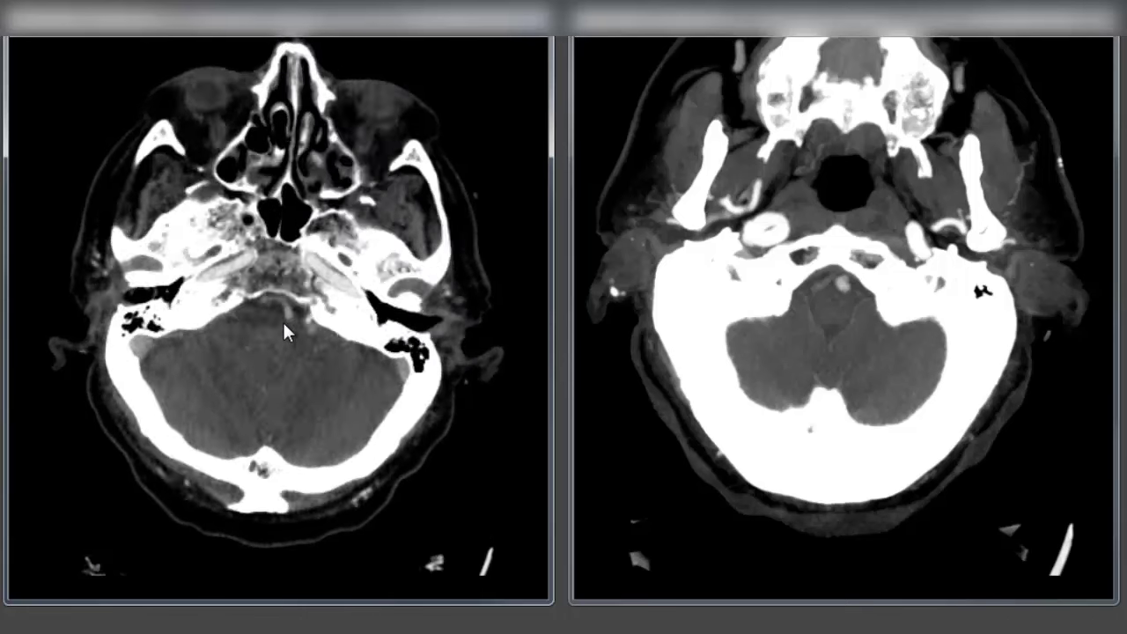
scroll(278, 326, "down", 1)
scroll(263, 306, "down", 5)
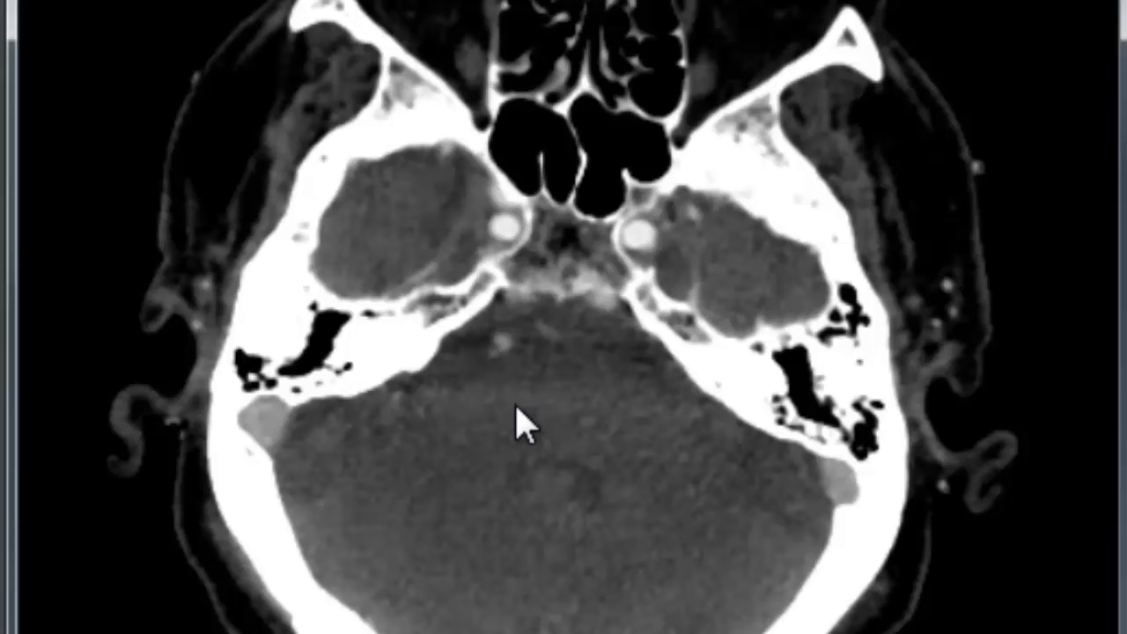
Advance the left axial stack past the skull base until both middle cerebral arteries appear
scroll(516, 421, "down", 1)
scroll(511, 401, "down", 2)
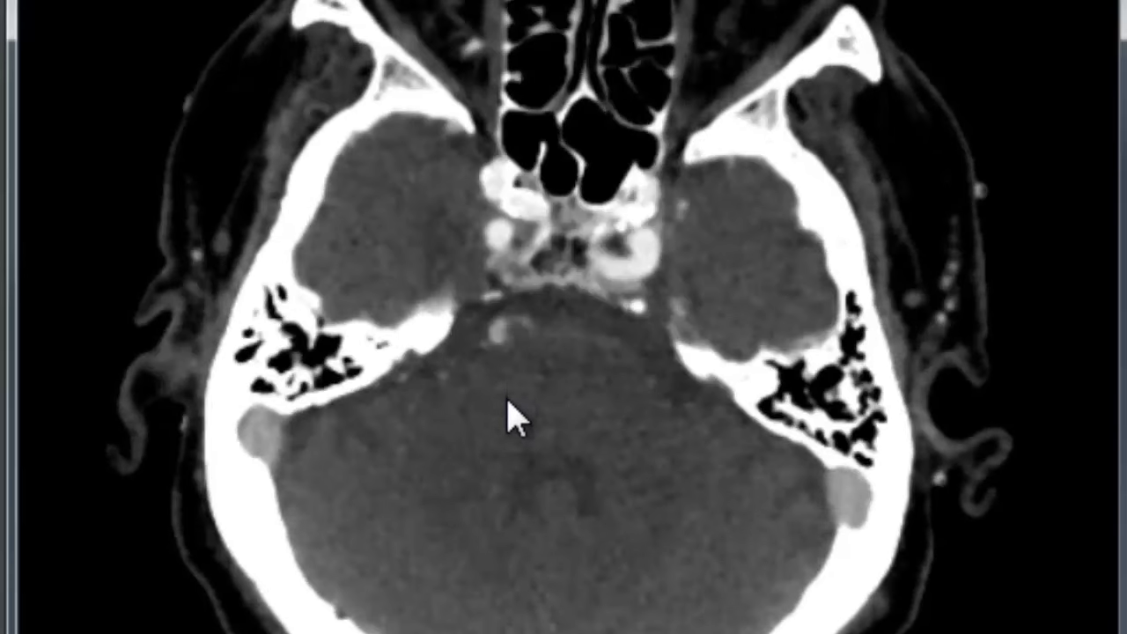
scroll(503, 361, "down", 3)
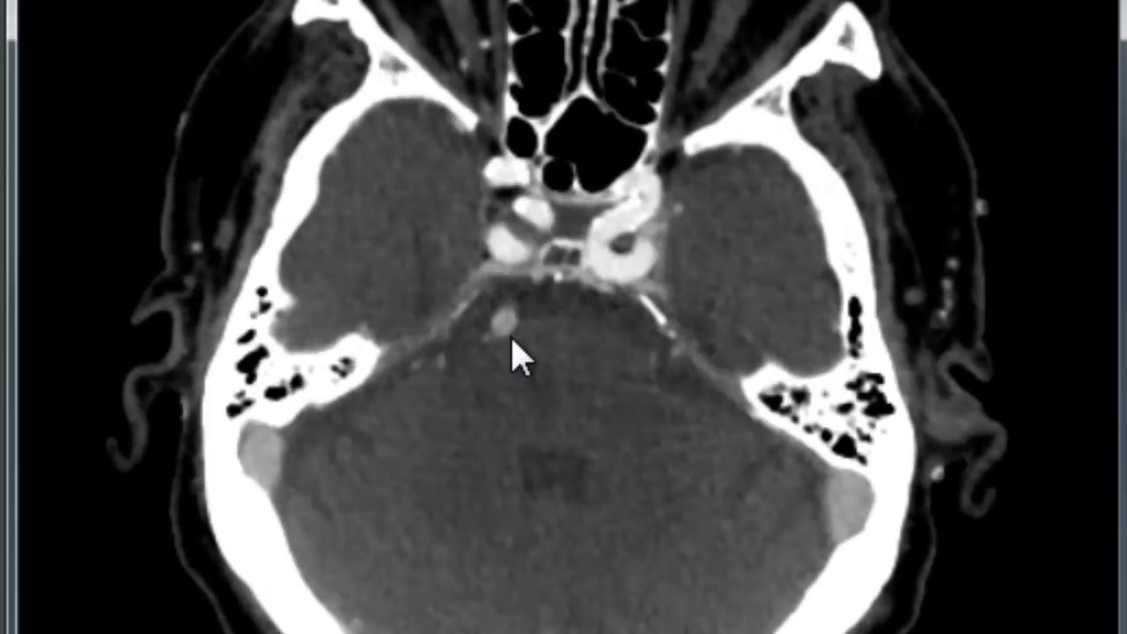
scroll(520, 335, "down", 3)
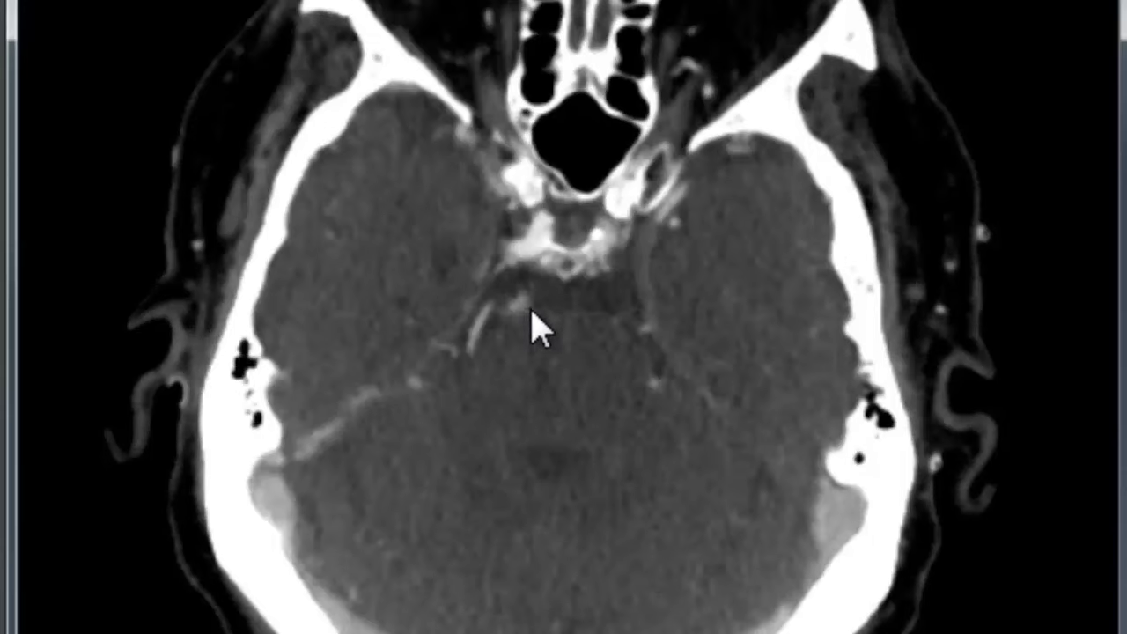
scroll(541, 329, "down", 1)
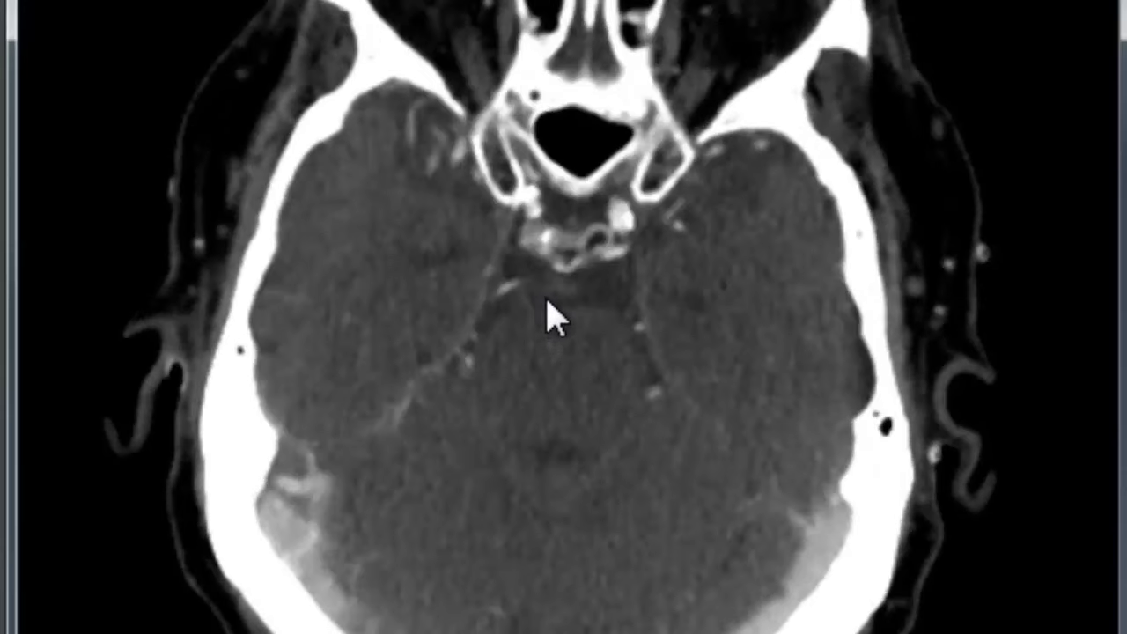
scroll(547, 317, "down", 2)
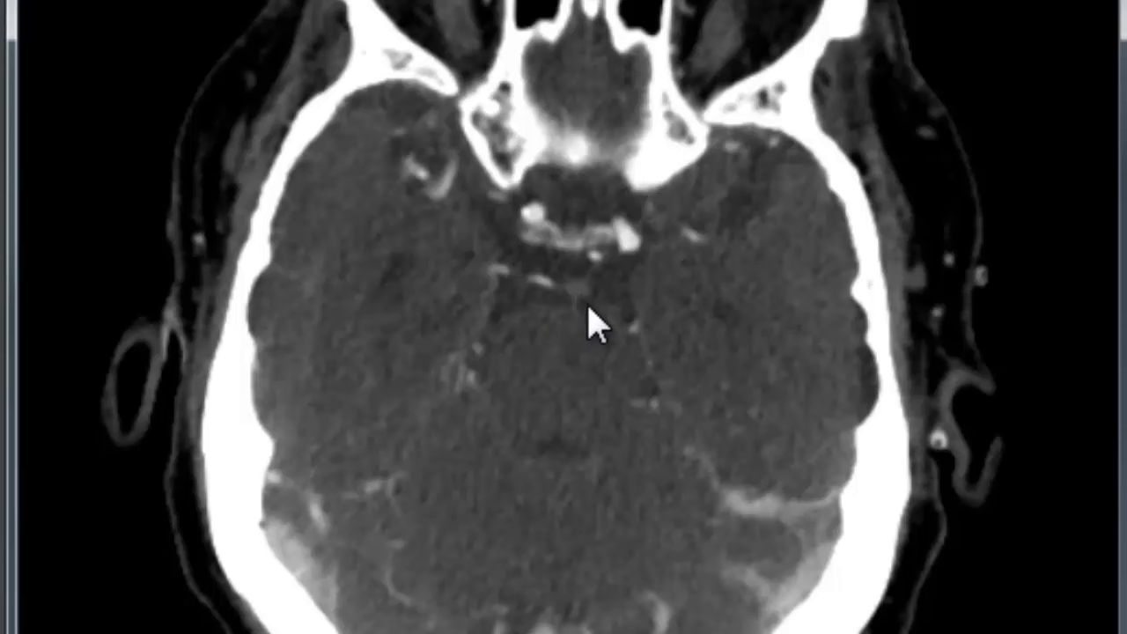
scroll(590, 312, "down", 2)
scroll(588, 310, "down", 8)
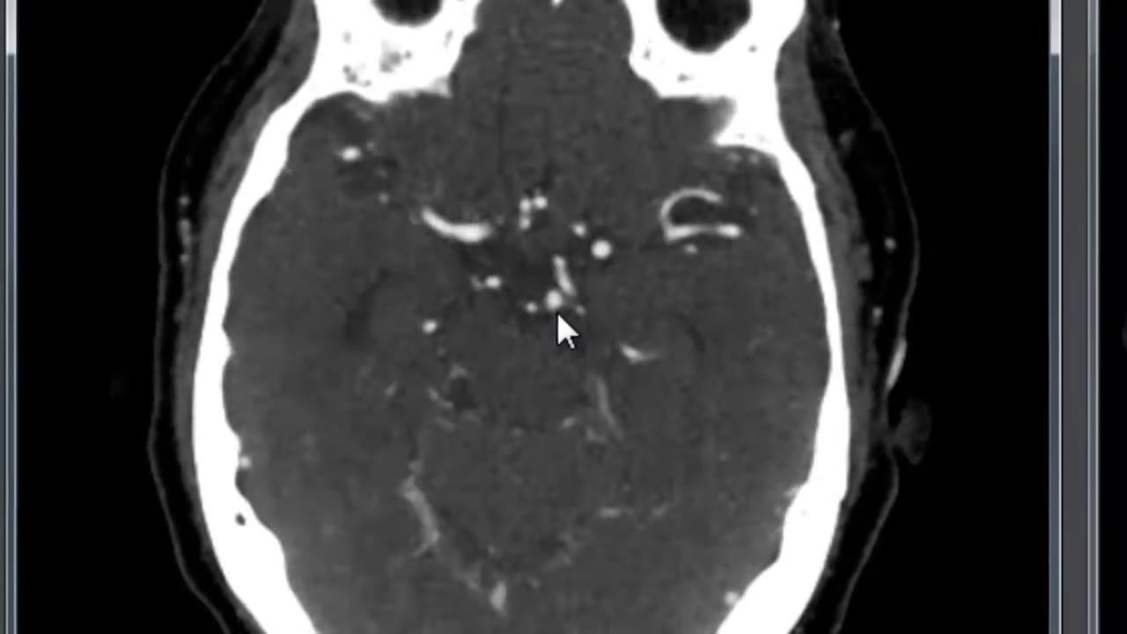
scroll(540, 331, "down", 8)
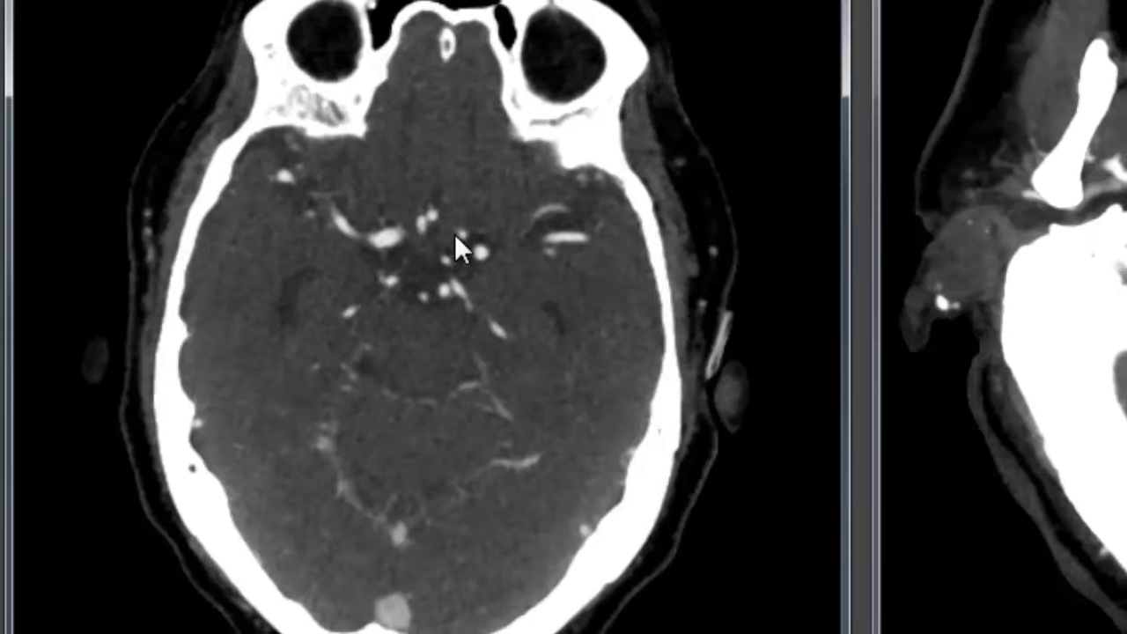
scroll(428, 304, "down", 6)
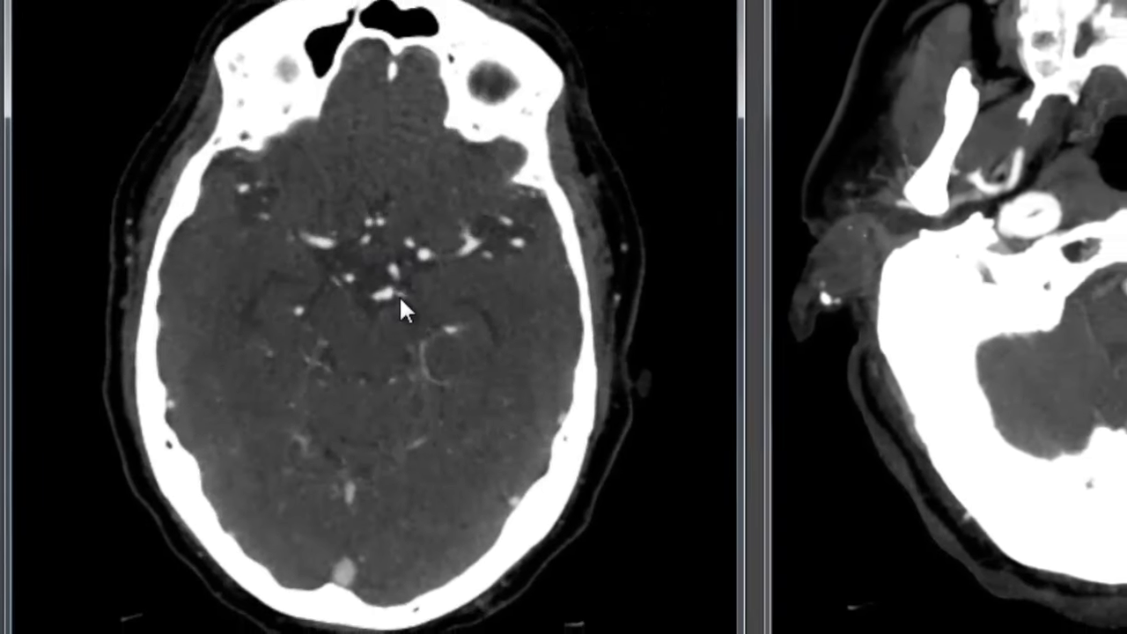
scroll(385, 289, "down", 5)
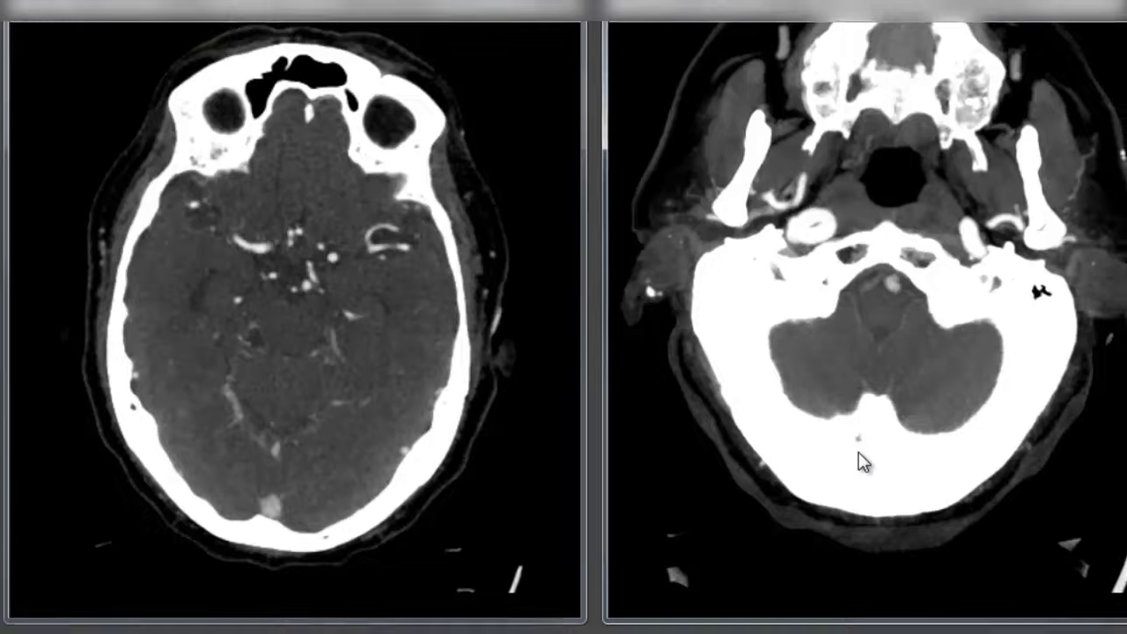
scroll(916, 458, "down", 5)
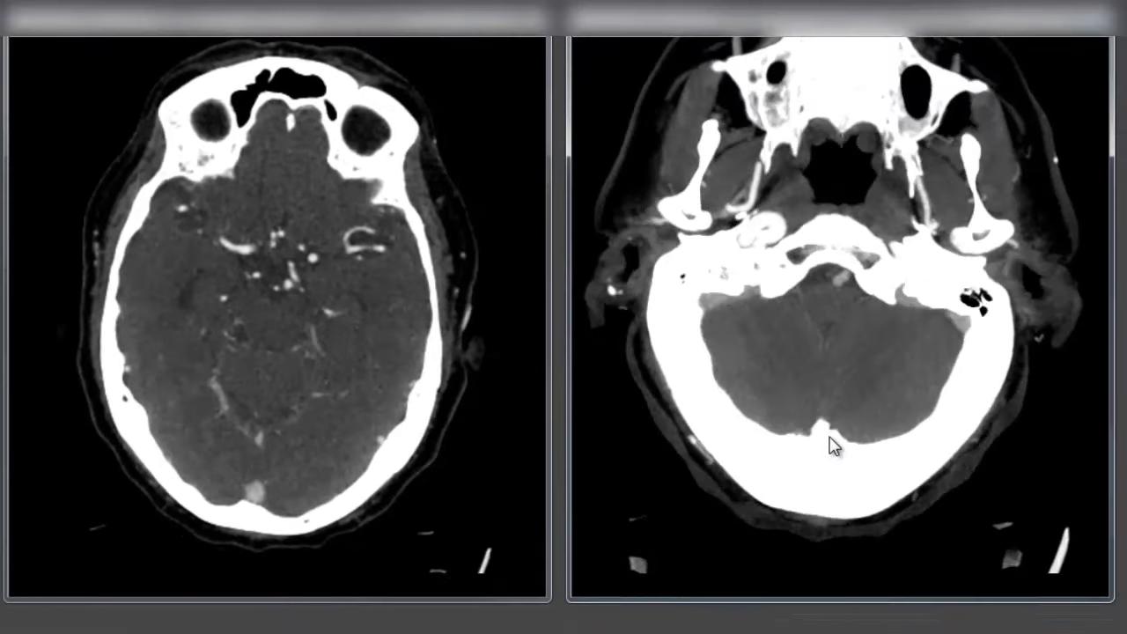
Page the axial slices up to the circle of Willis, fine-tuning the level back and forth
scroll(831, 432, "up", 5)
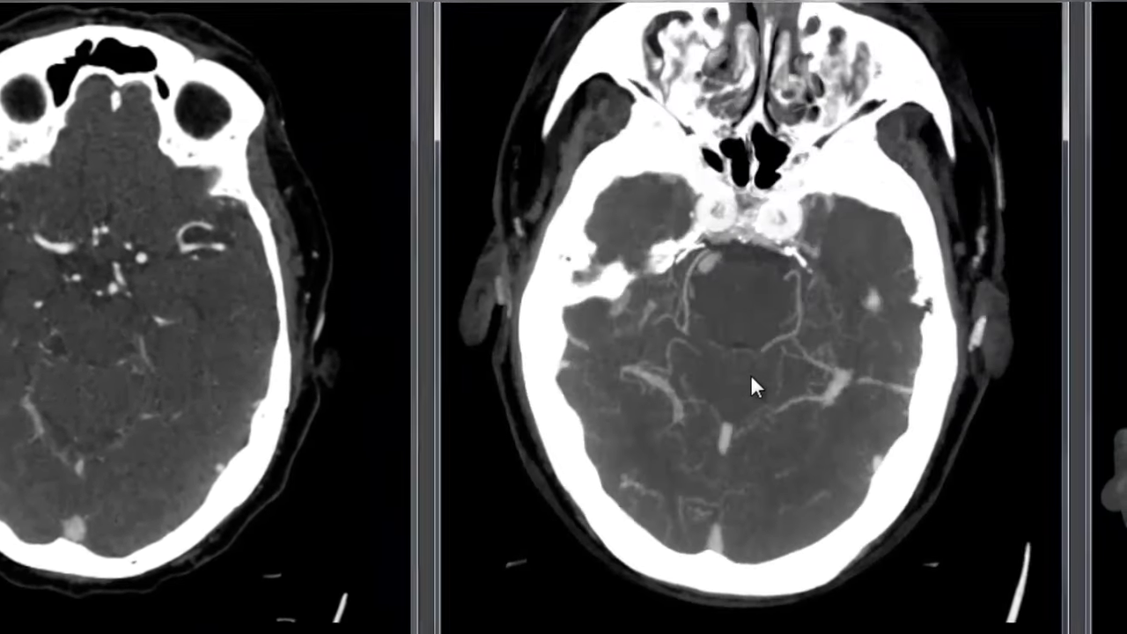
scroll(713, 388, "up", 5)
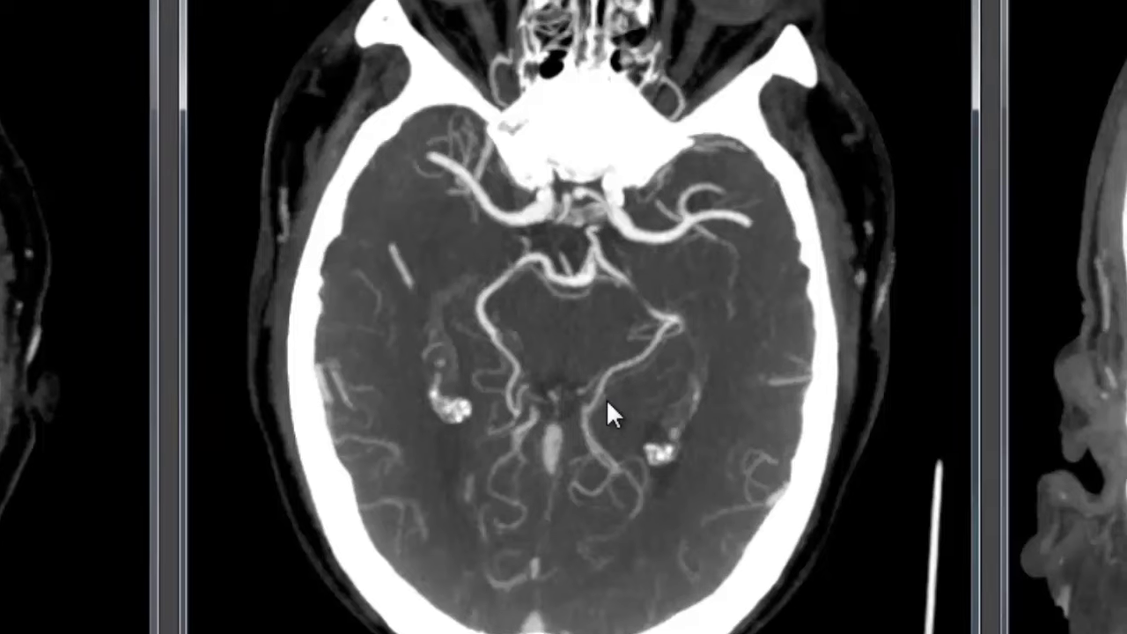
scroll(564, 291, "up", 2)
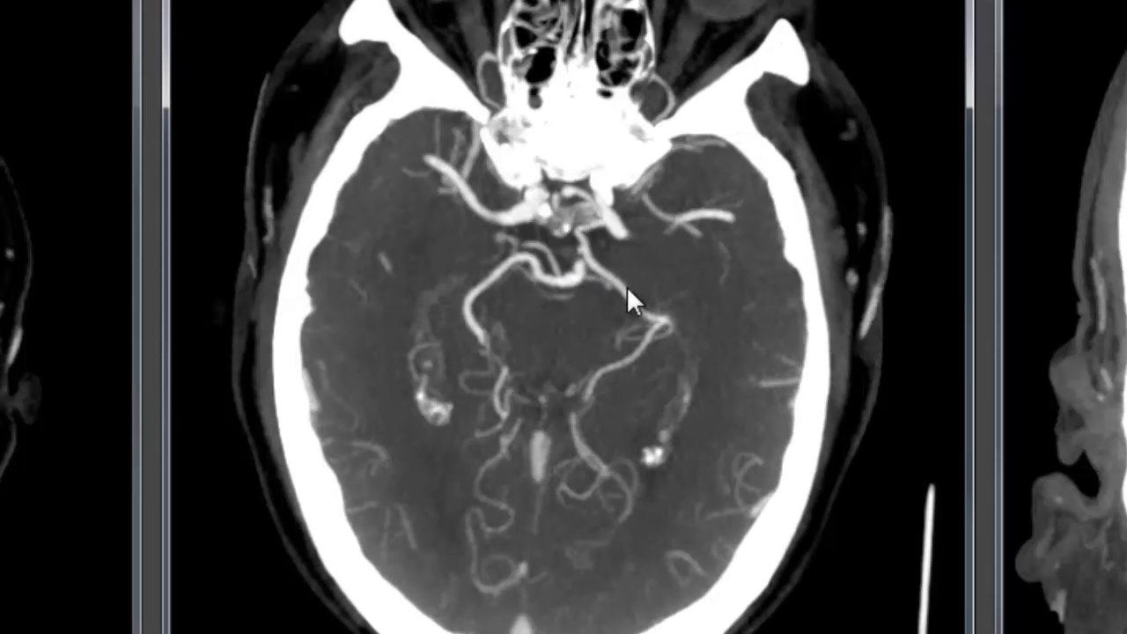
scroll(623, 299, "down", 2)
scroll(617, 316, "up", 1)
scroll(603, 308, "up", 1)
scroll(591, 294, "down", 2)
scroll(576, 296, "up", 2)
scroll(533, 269, "down", 4)
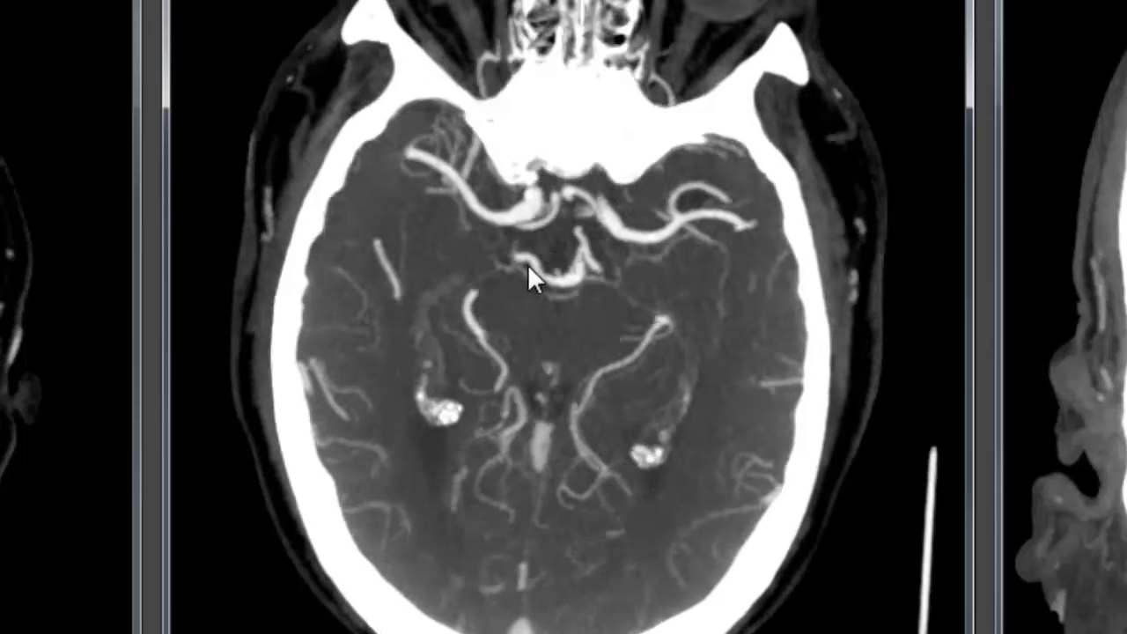
scroll(529, 275, "up", 1)
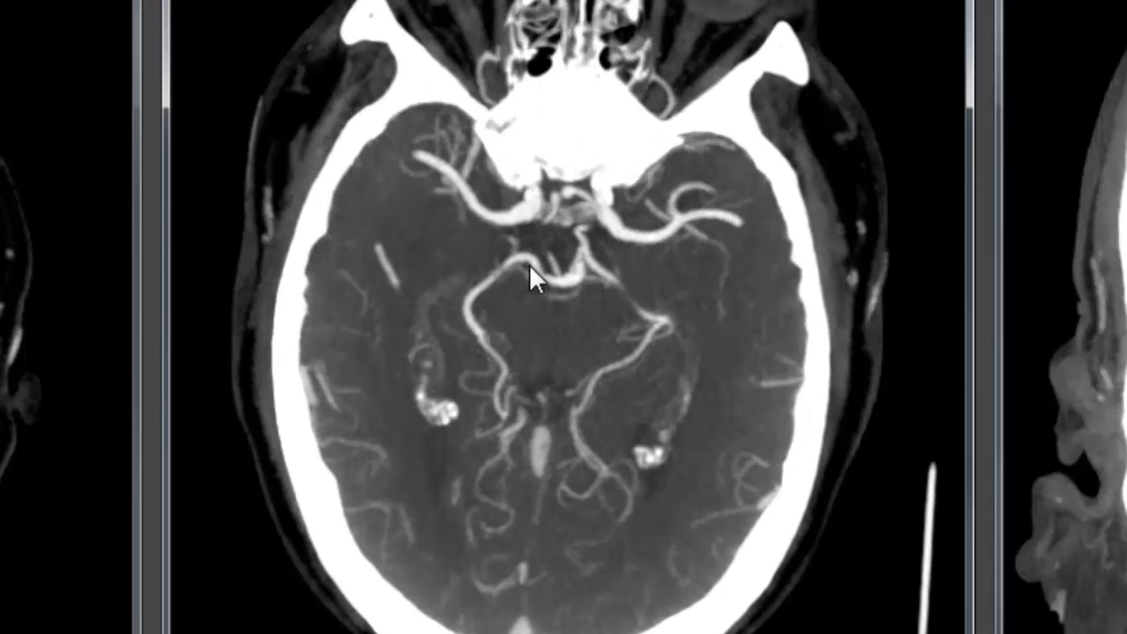
scroll(524, 299, "up", 1)
Page back down to the posterior fossa, showing cerebellar vessels beneath the petrous bones
scroll(578, 306, "down", 5)
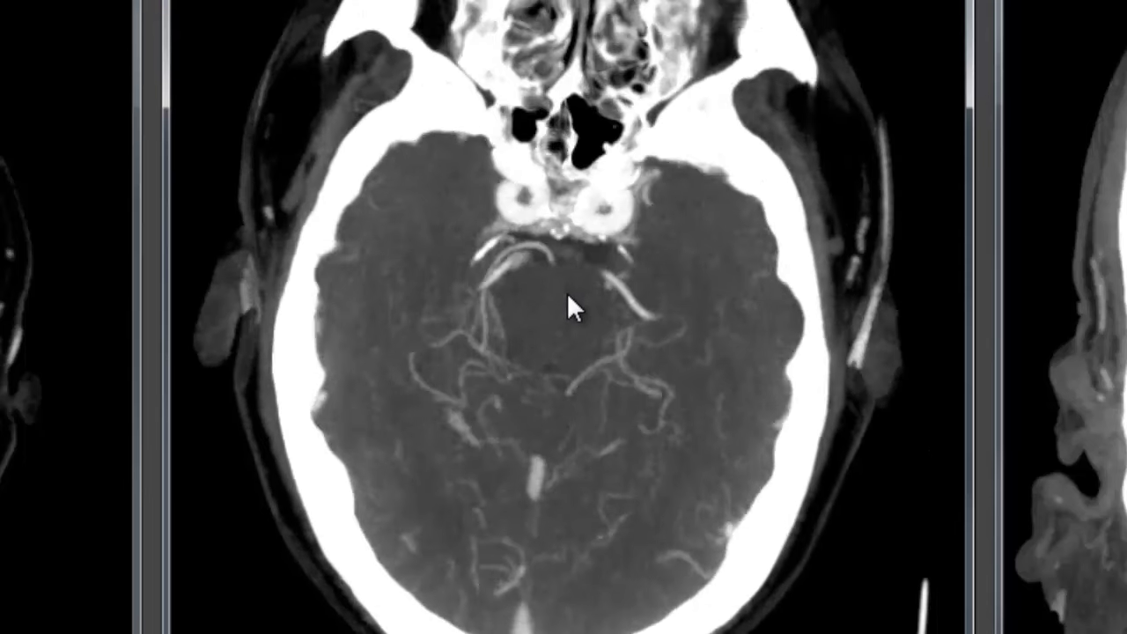
scroll(569, 281, "down", 2)
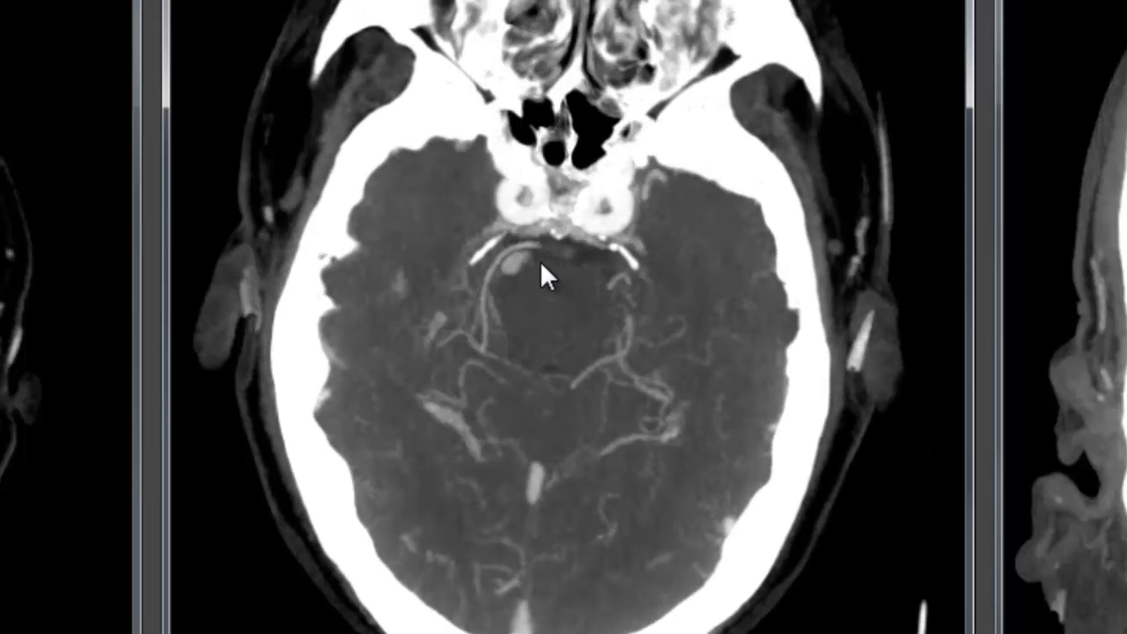
scroll(552, 262, "down", 4)
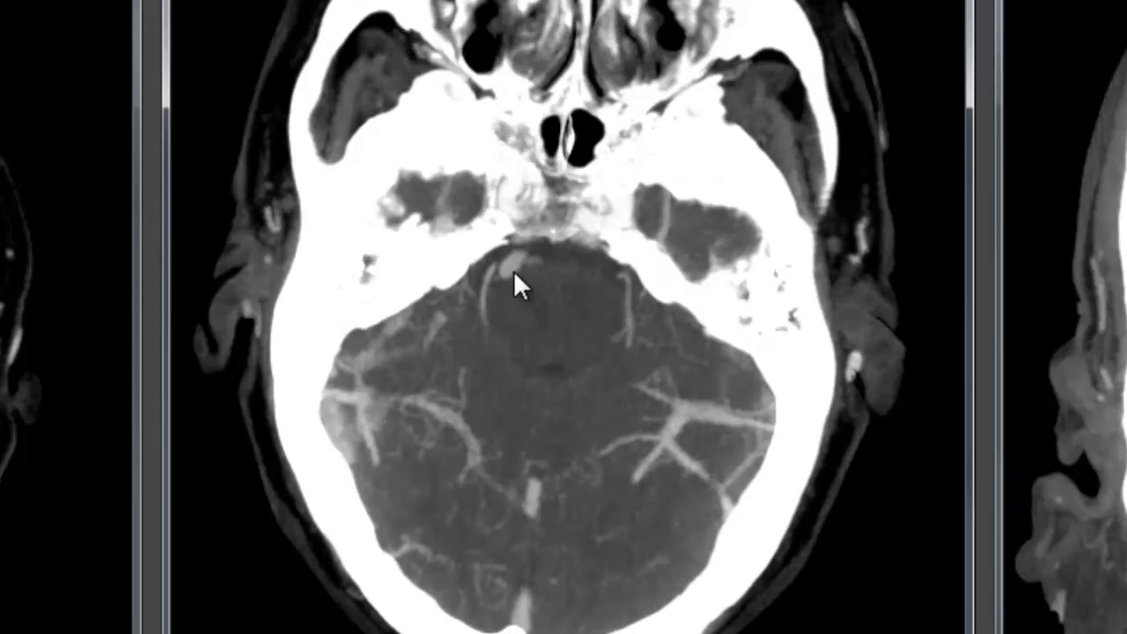
scroll(506, 294, "down", 1)
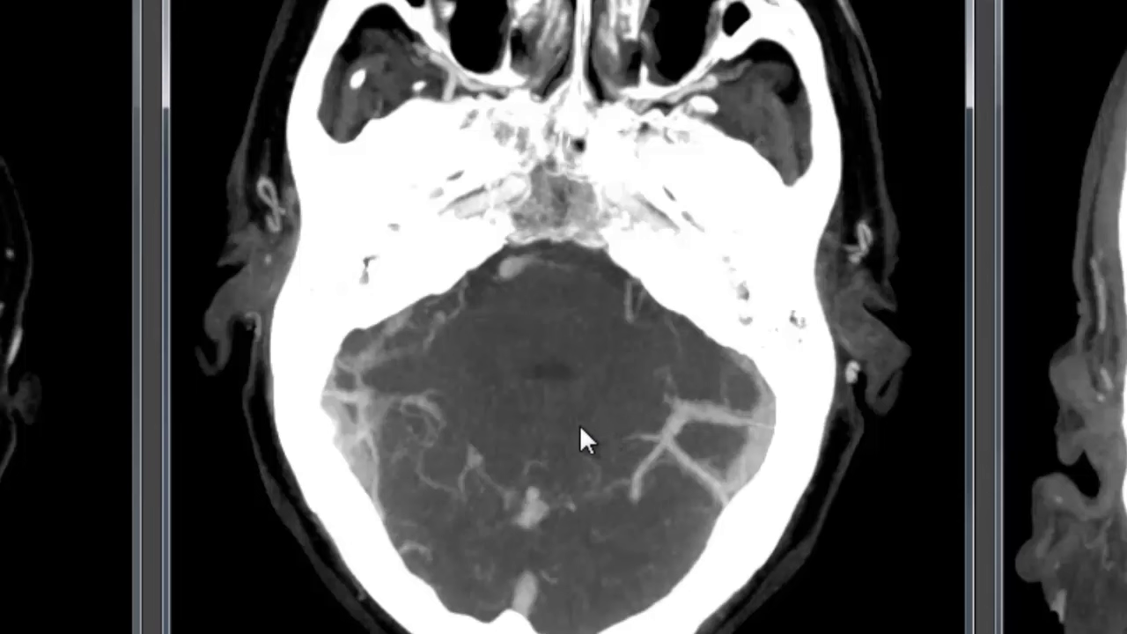
scroll(501, 335, "up", 5)
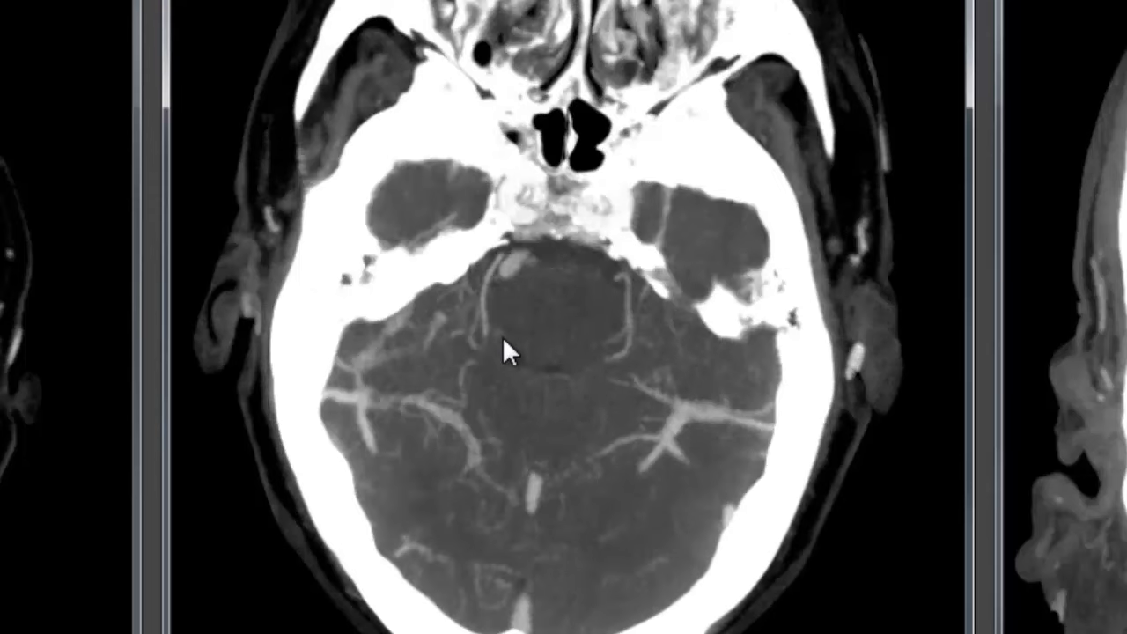
scroll(504, 335, "up", 1)
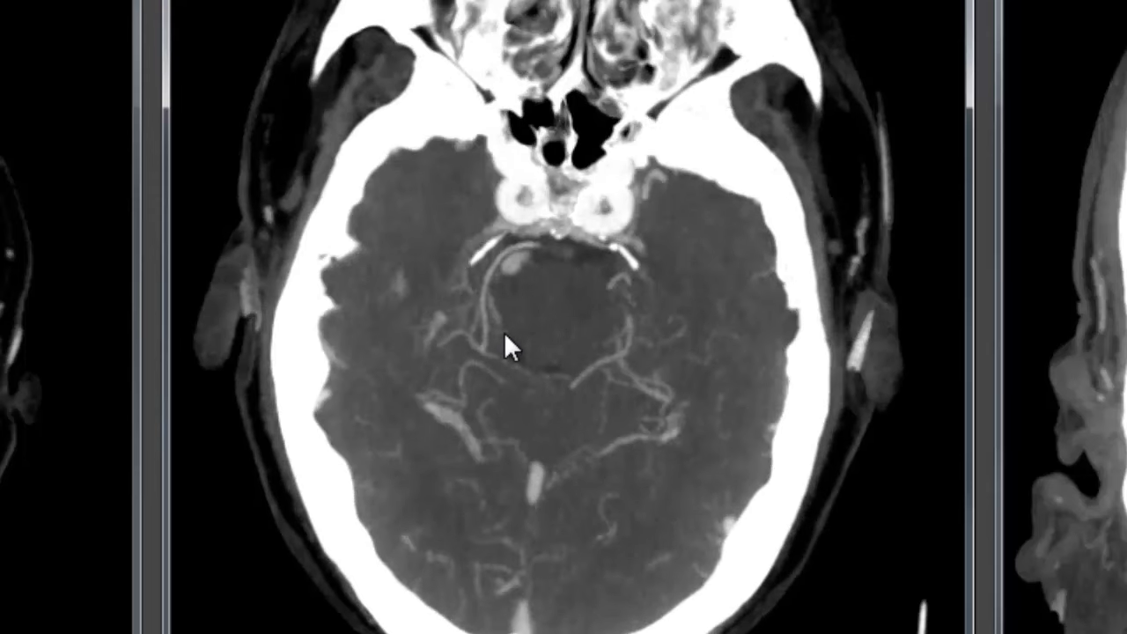
scroll(506, 211, "down", 2)
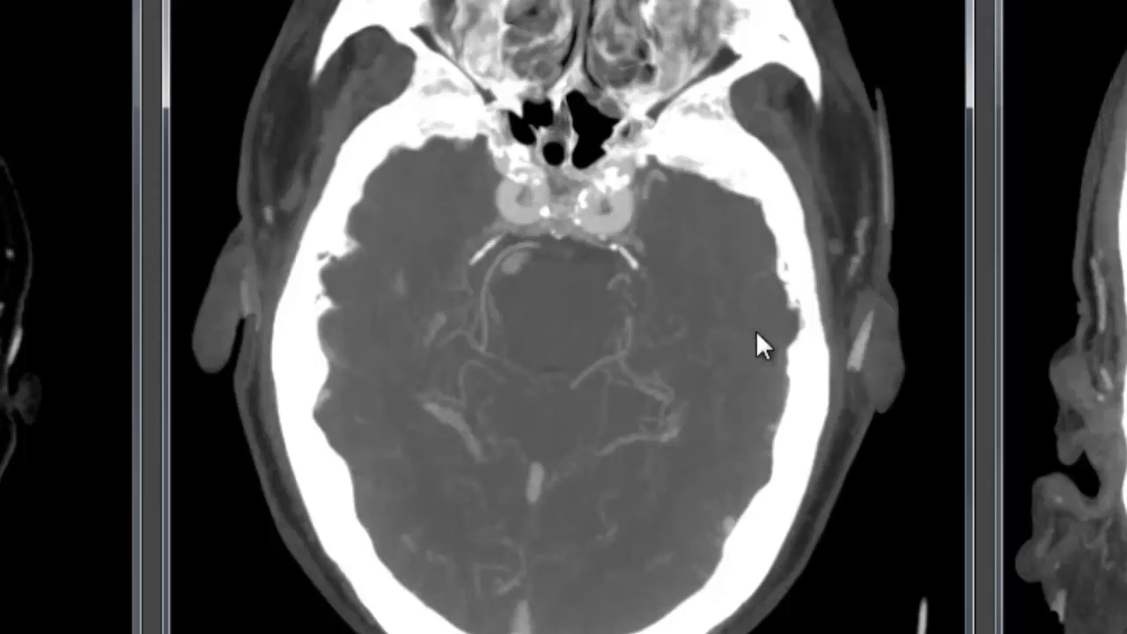
scroll(515, 334, "up", 3)
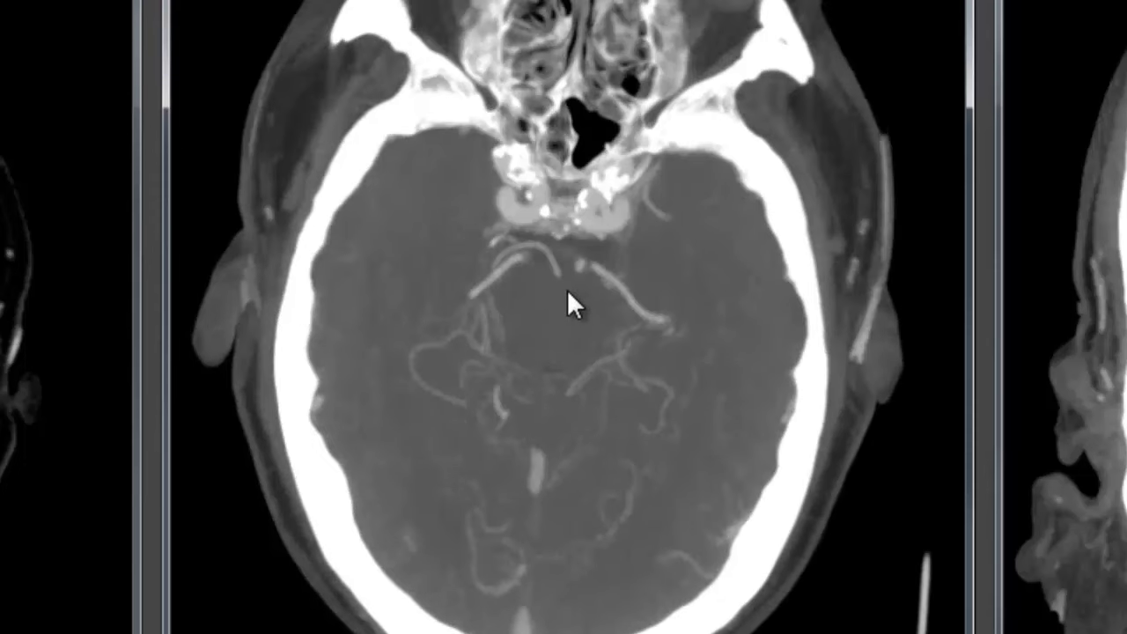
scroll(405, 282, "up", 2)
scroll(529, 322, "down", 4)
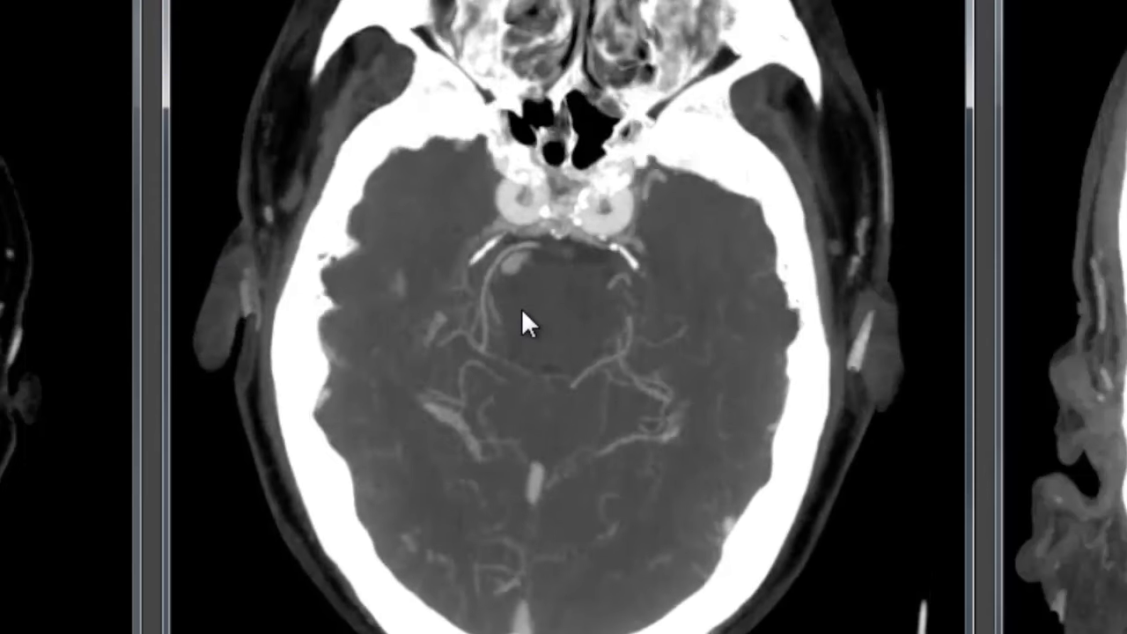
scroll(511, 307, "down", 5)
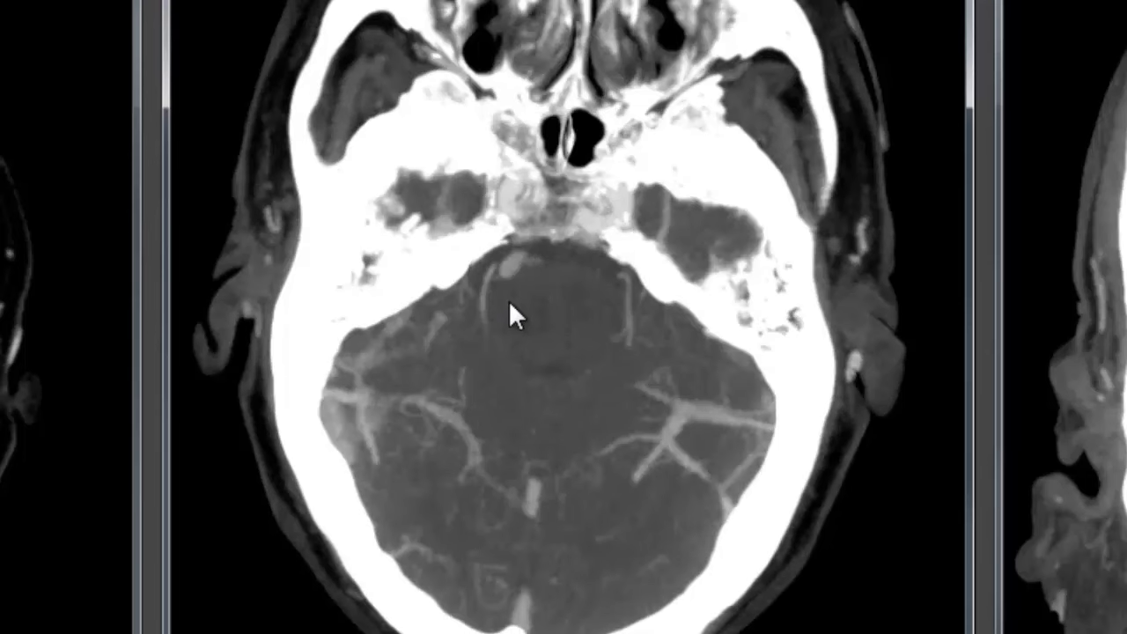
scroll(508, 299, "down", 1)
scroll(501, 278, "up", 1)
scroll(510, 269, "down", 1)
scroll(514, 268, "up", 1)
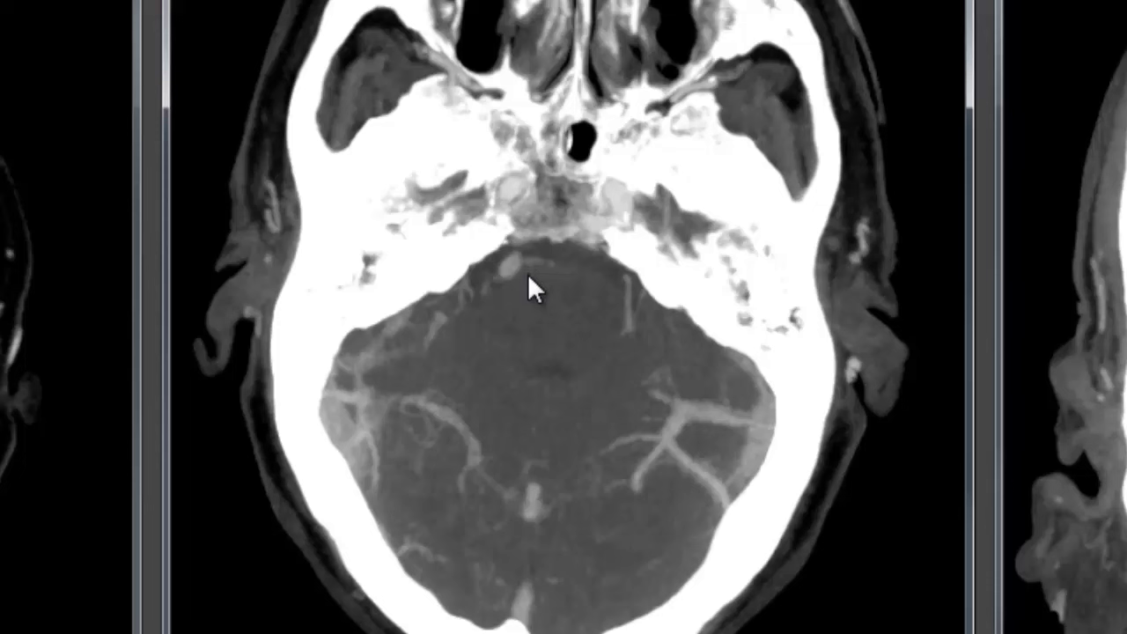
scroll(515, 269, "down", 1)
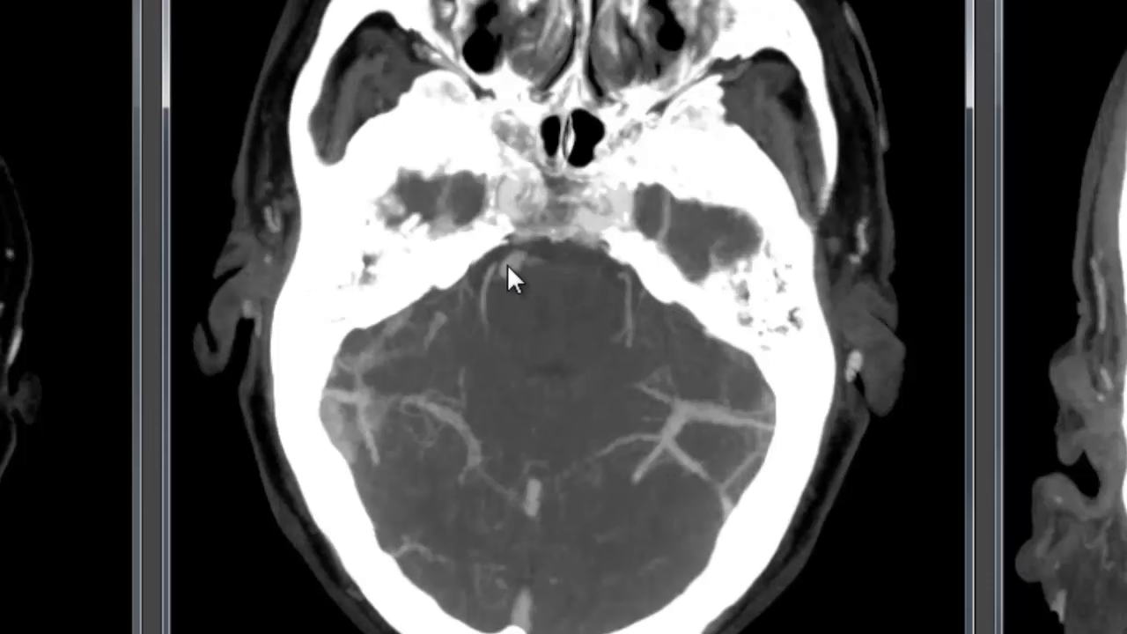
scroll(508, 269, "up", 1)
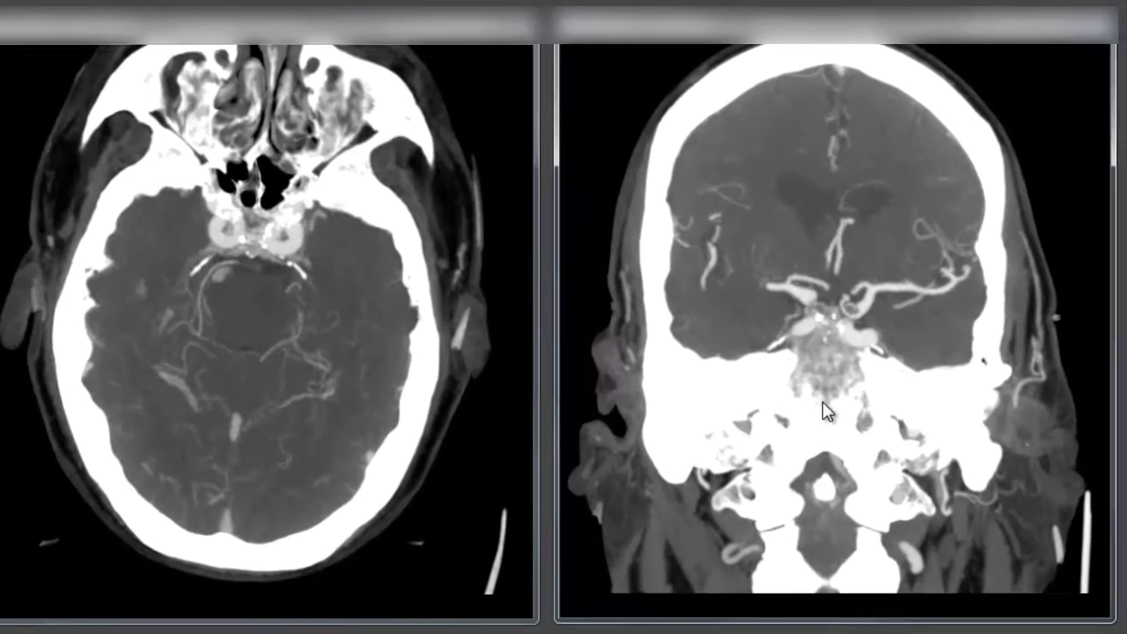
Page the coronal slices posteriorly until the vertebrobasilar artery climbs between the petrous bones
scroll(822, 401, "down", 3)
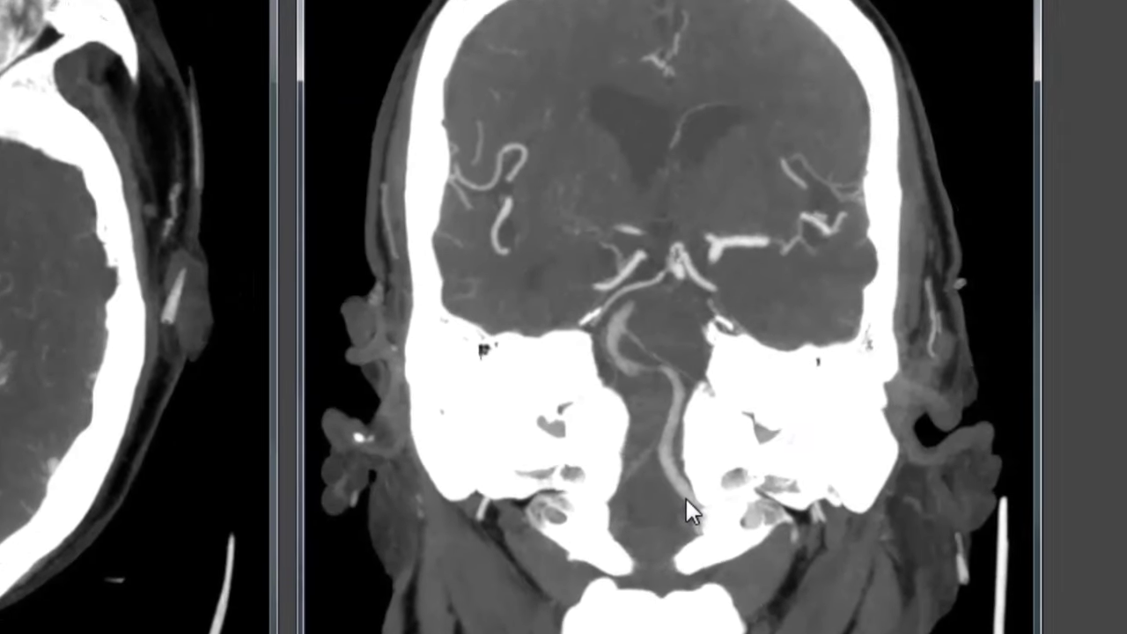
scroll(692, 540, "down", 1)
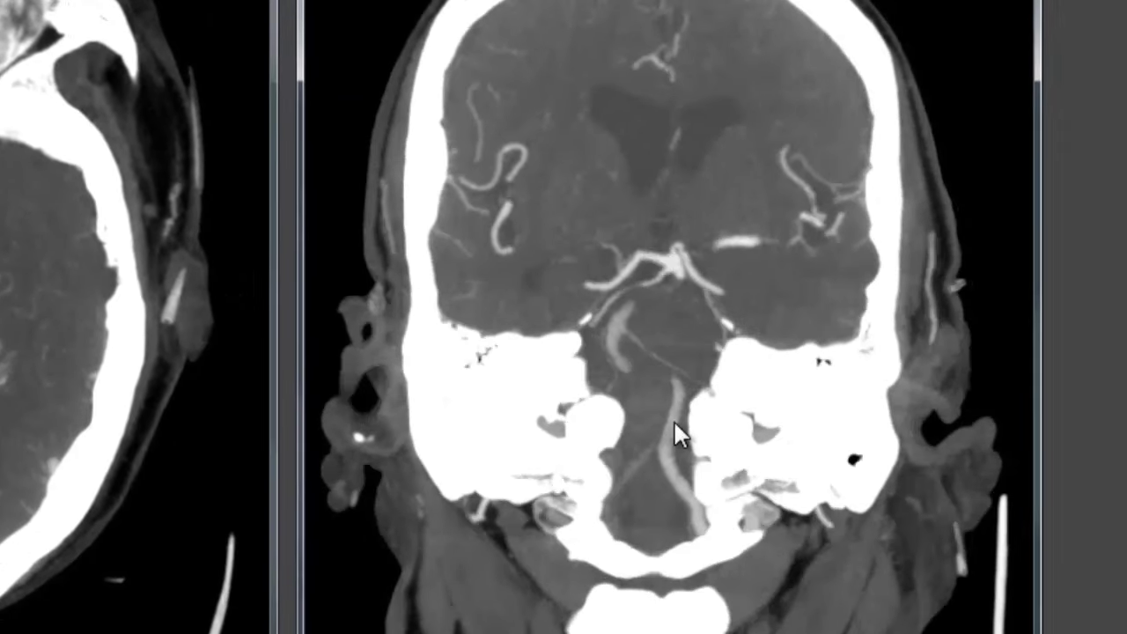
scroll(661, 475, "down", 4)
scroll(651, 449, "down", 5)
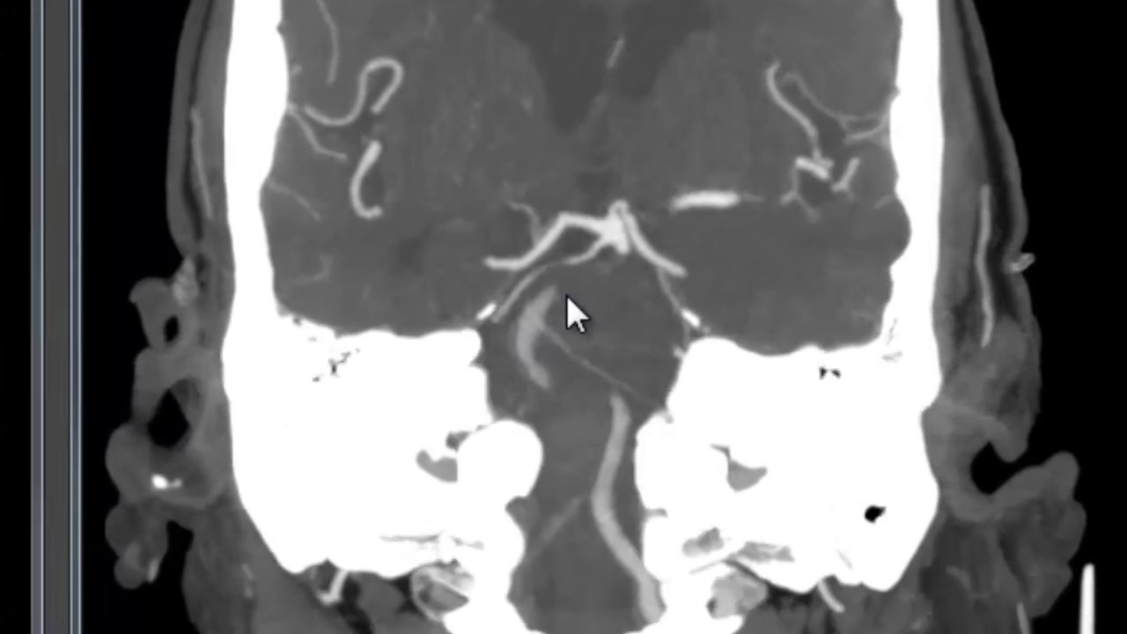
scroll(555, 308, "down", 3)
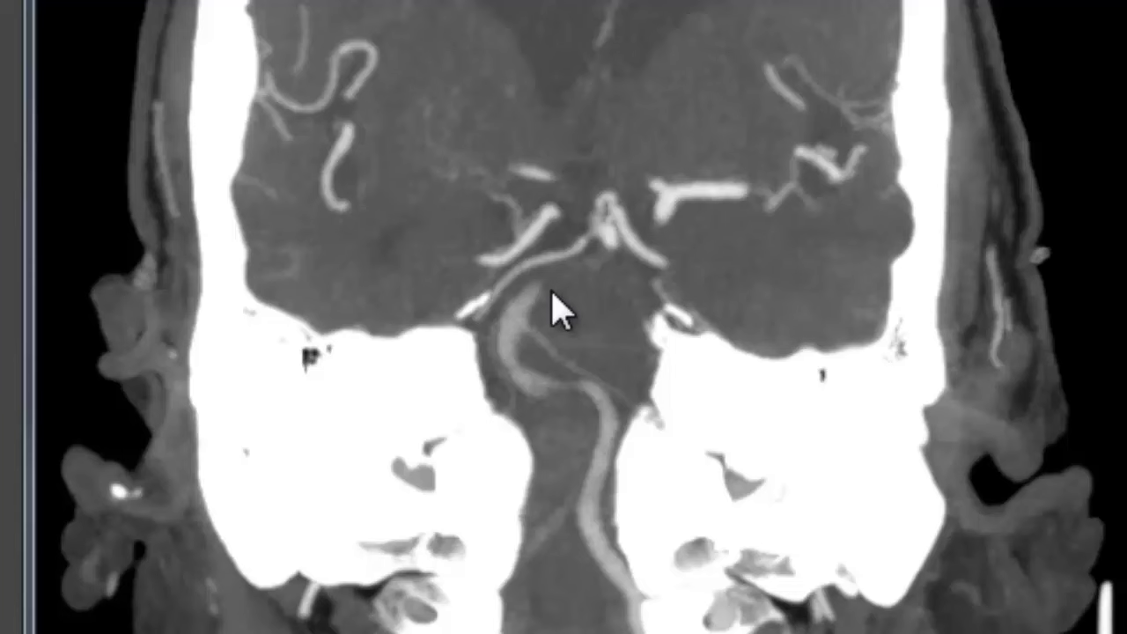
scroll(556, 309, "down", 2)
scroll(557, 310, "down", 4)
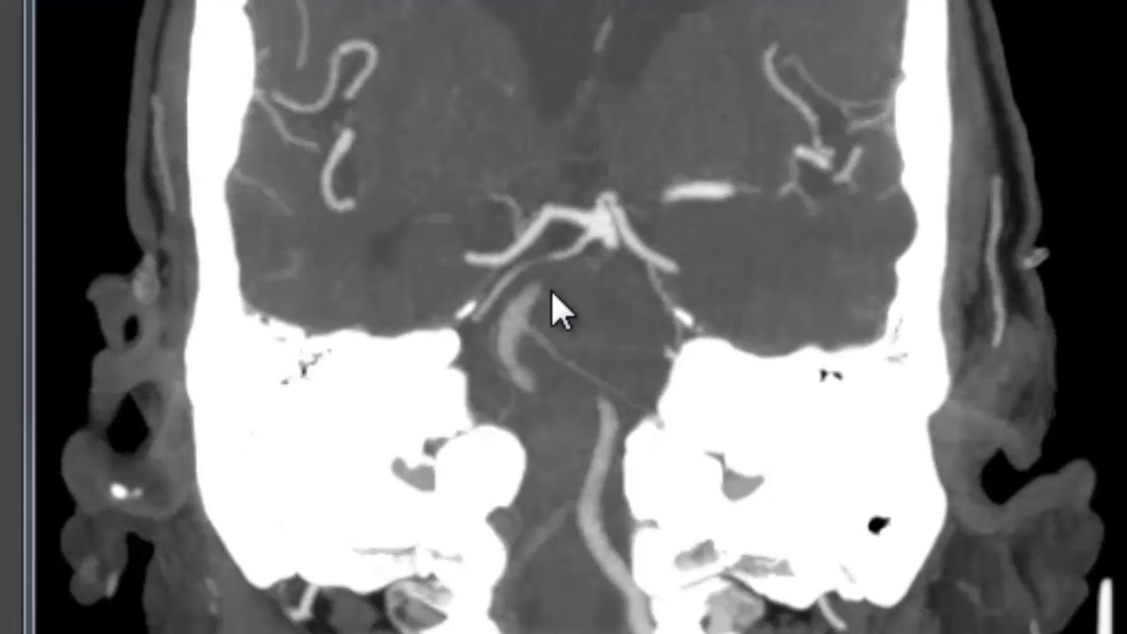
scroll(556, 310, "down", 2)
scroll(557, 310, "down", 4)
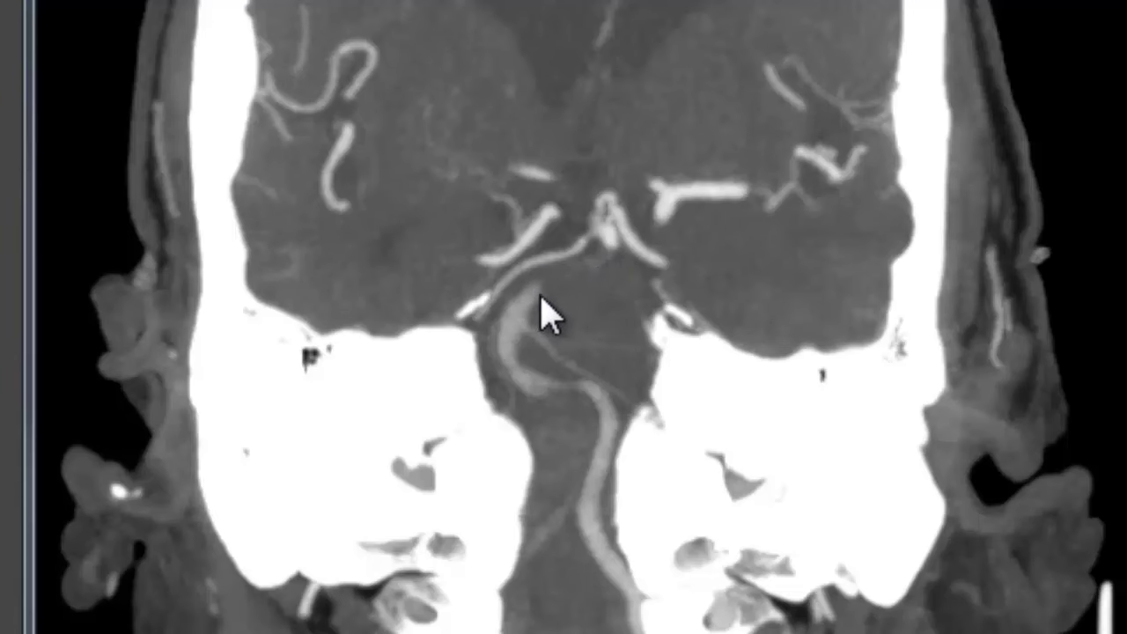
scroll(543, 314, "down", 2)
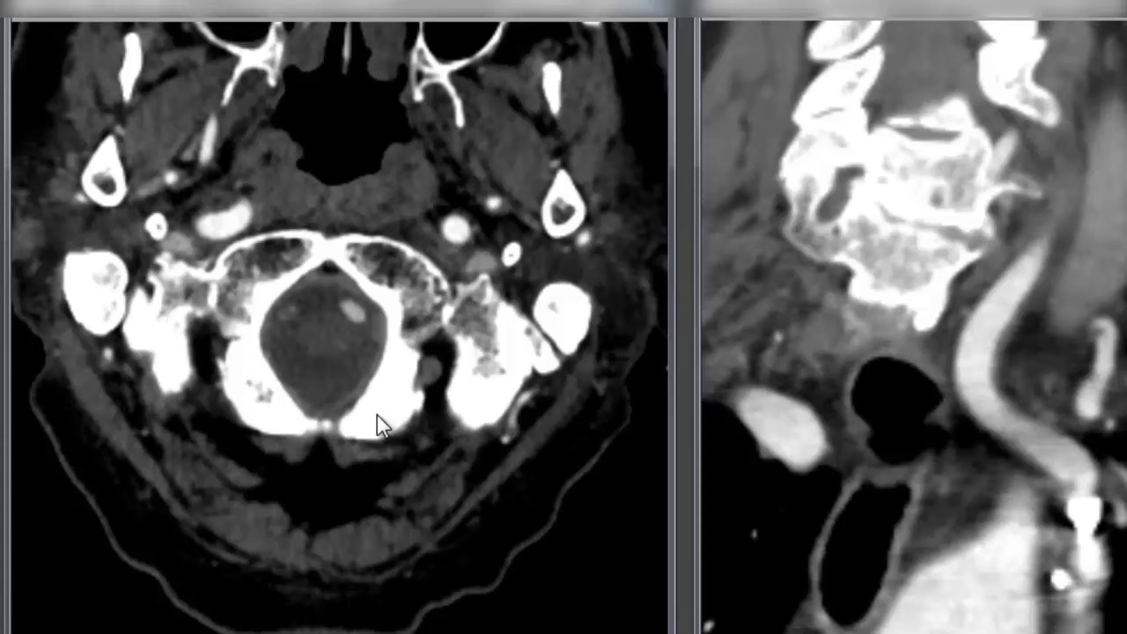
Compare axial levels between the foramen magnum and C1/C2, locating the vertebral arteries in the transverse foramina
scroll(376, 414, "up", 10)
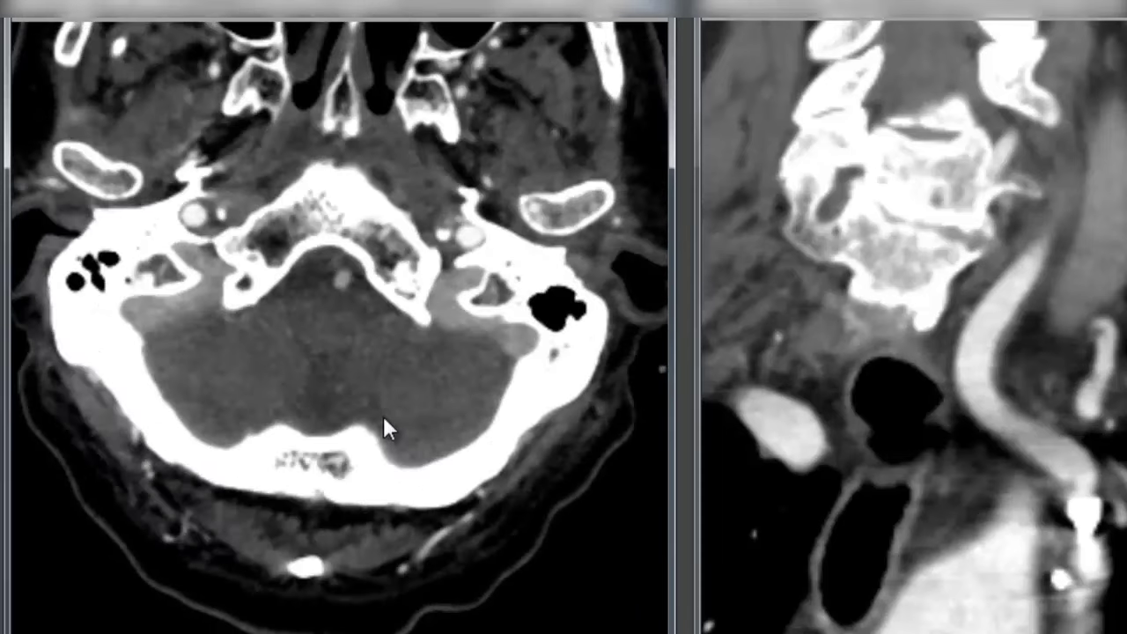
scroll(380, 394, "down", 10)
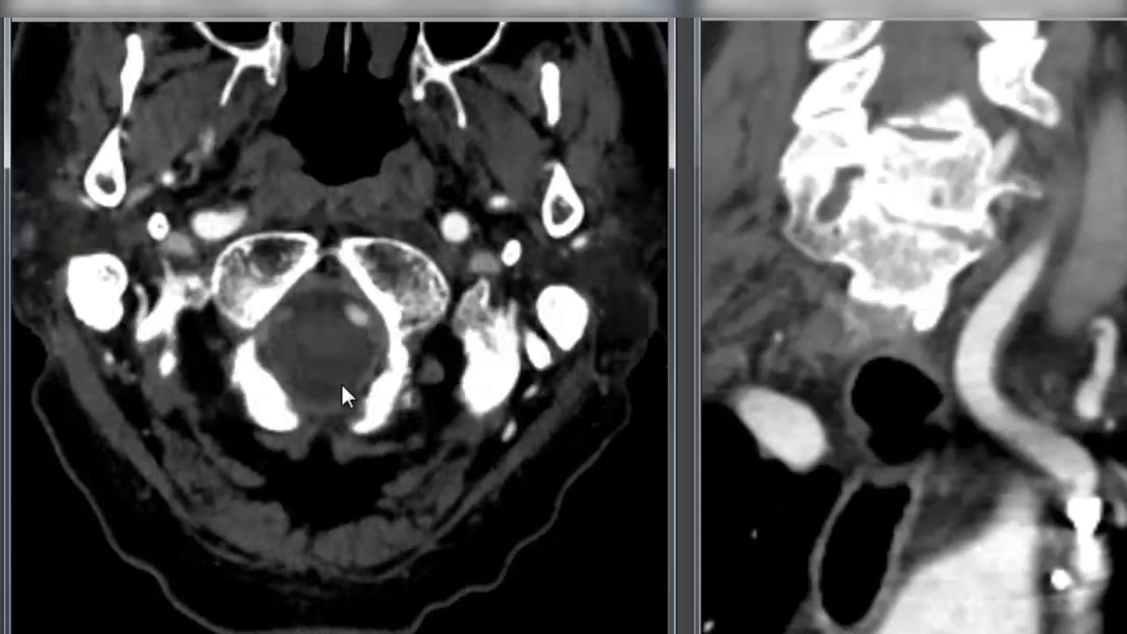
scroll(370, 361, "up", 8)
scroll(342, 320, "down", 5)
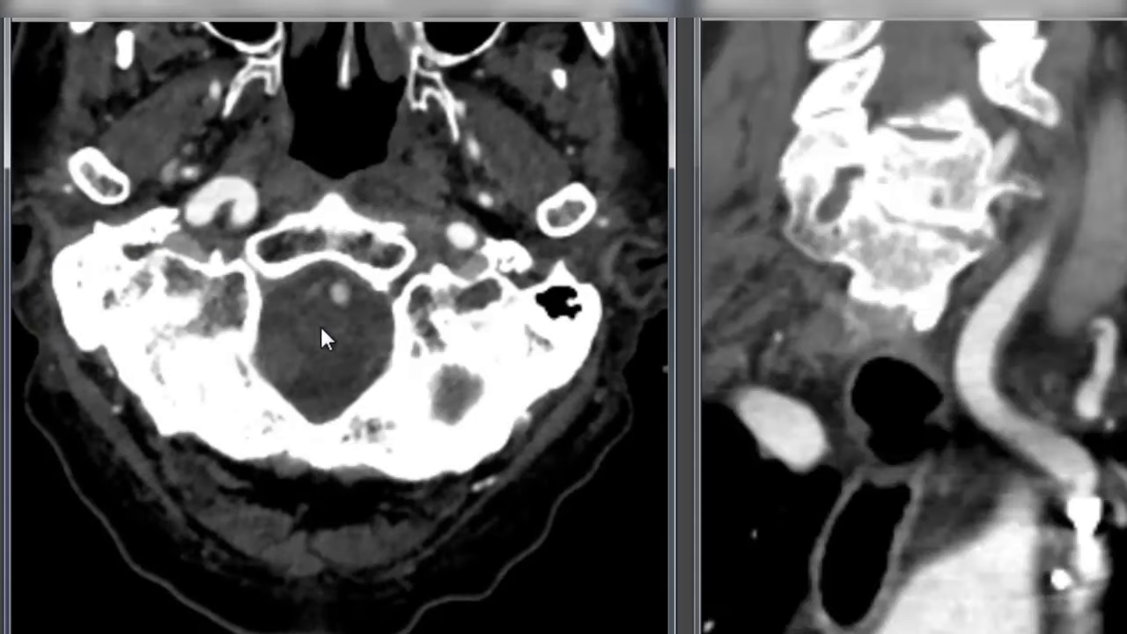
scroll(353, 347, "down", 3)
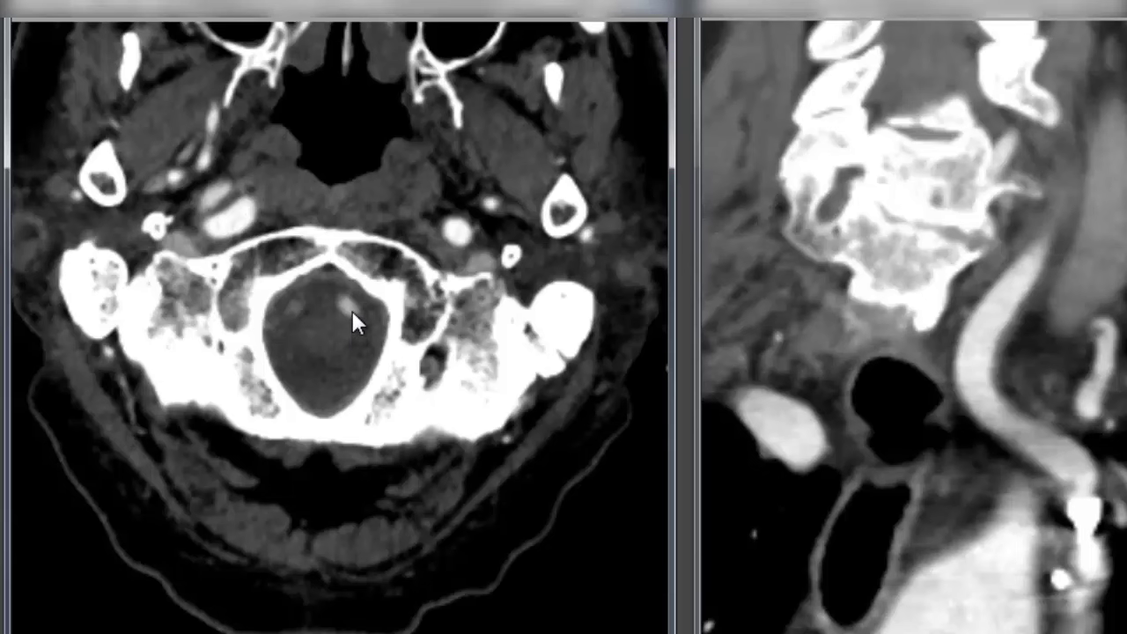
scroll(352, 312, "up", 4)
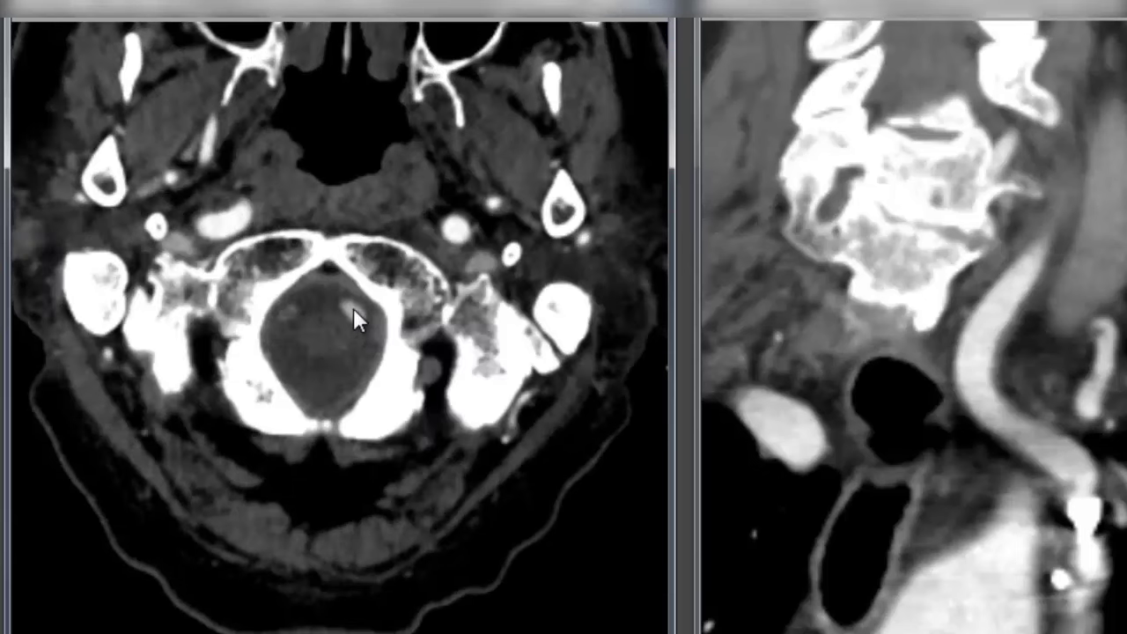
scroll(407, 384, "down", 5)
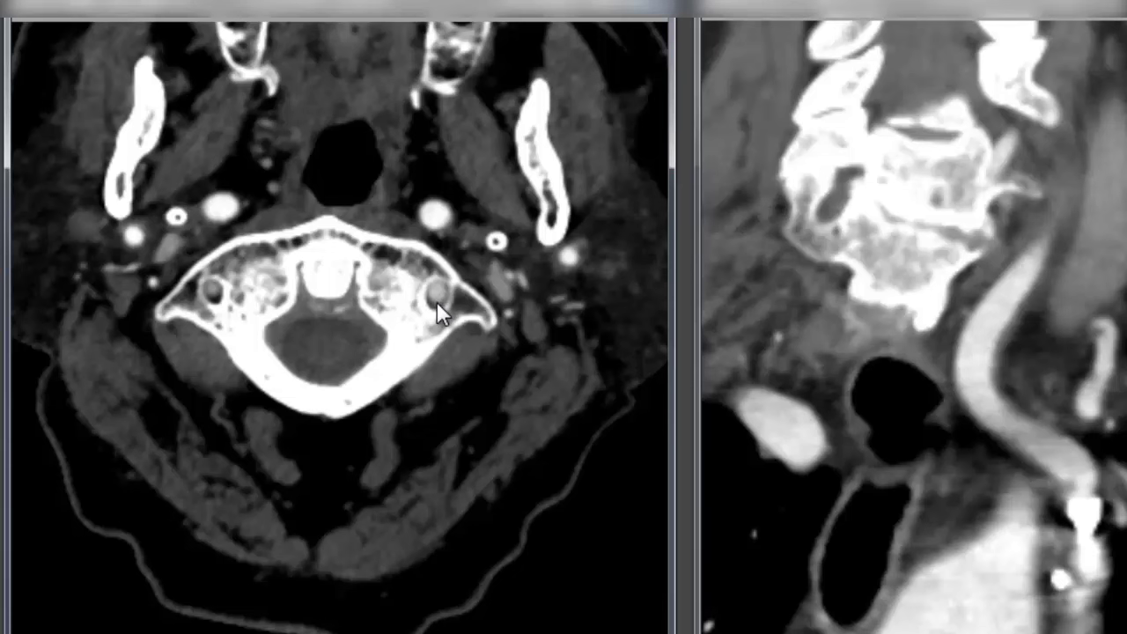
Page back and forth through the upper cervical axial slices below the mandible, following carotid and vertebral arteries
scroll(437, 312, "up", 5)
scroll(435, 323, "down", 6)
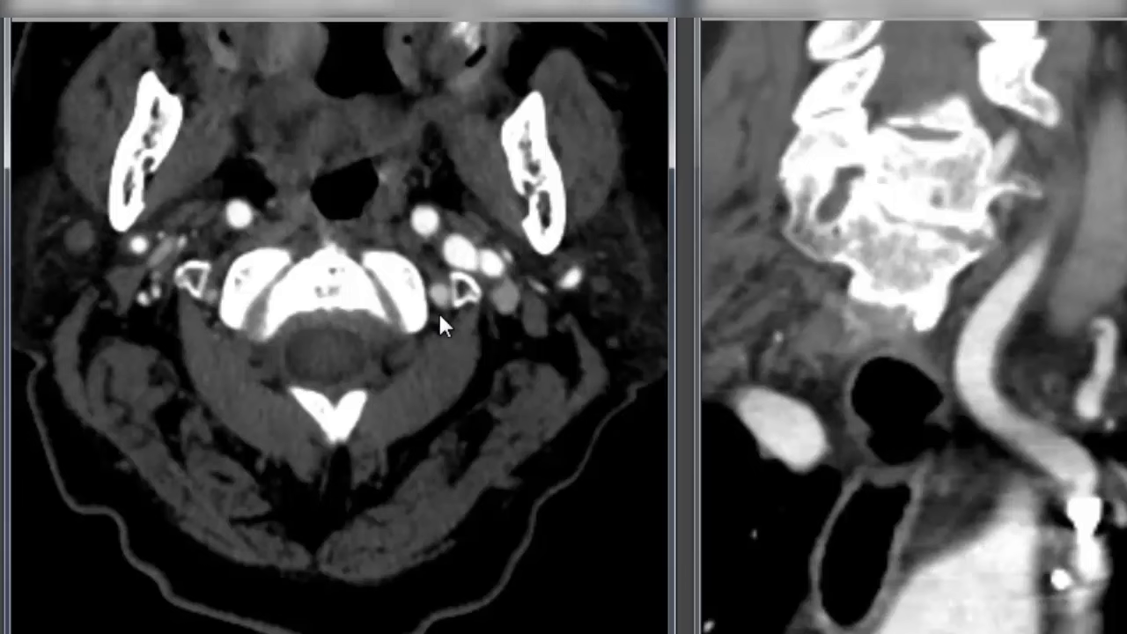
scroll(453, 333, "down", 6)
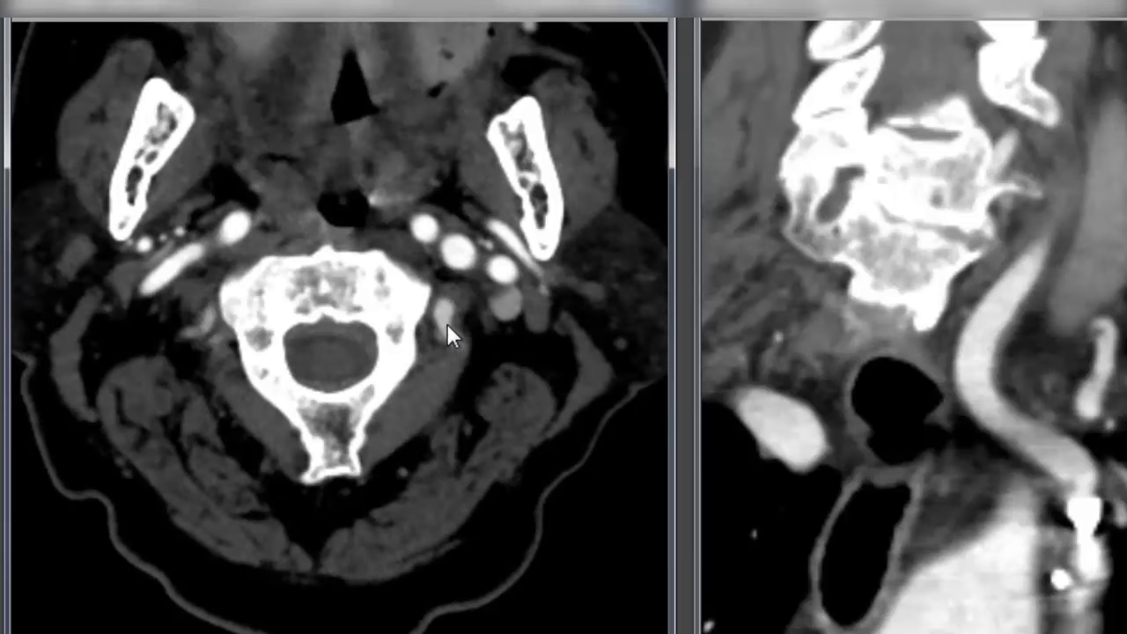
scroll(480, 361, "up", 4)
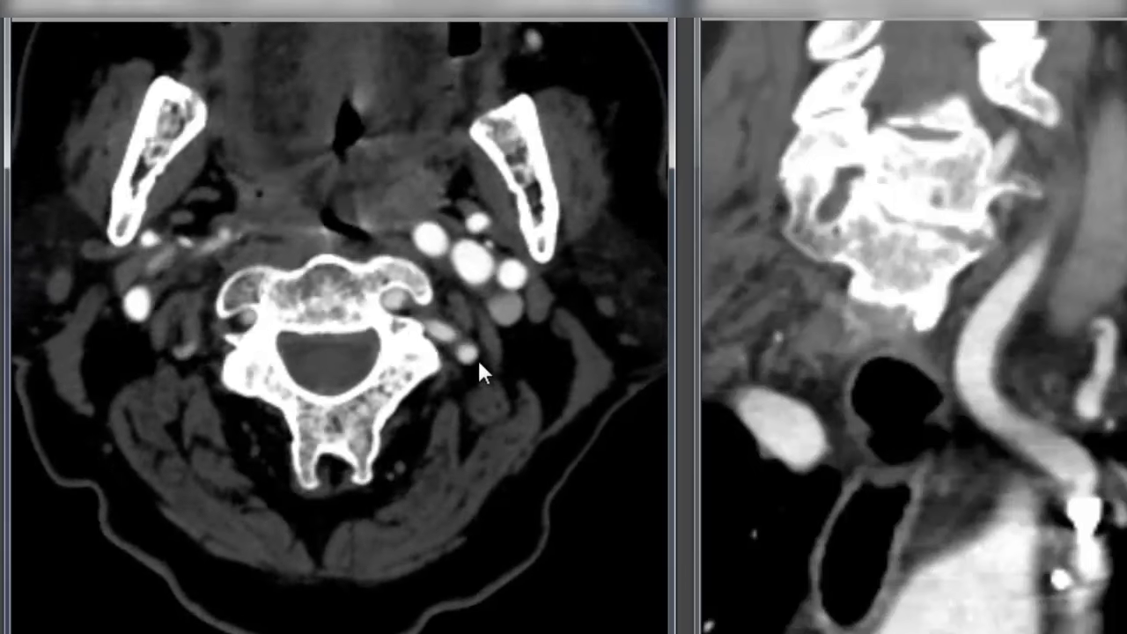
scroll(434, 340, "up", 3)
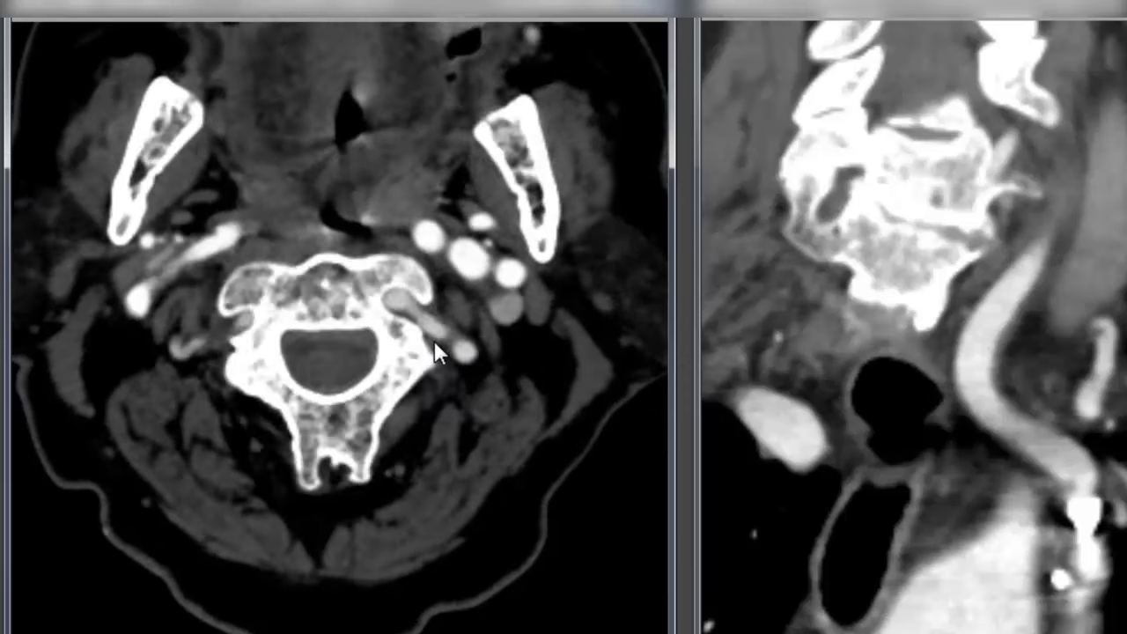
scroll(400, 318, "down", 3)
scroll(391, 321, "down", 5)
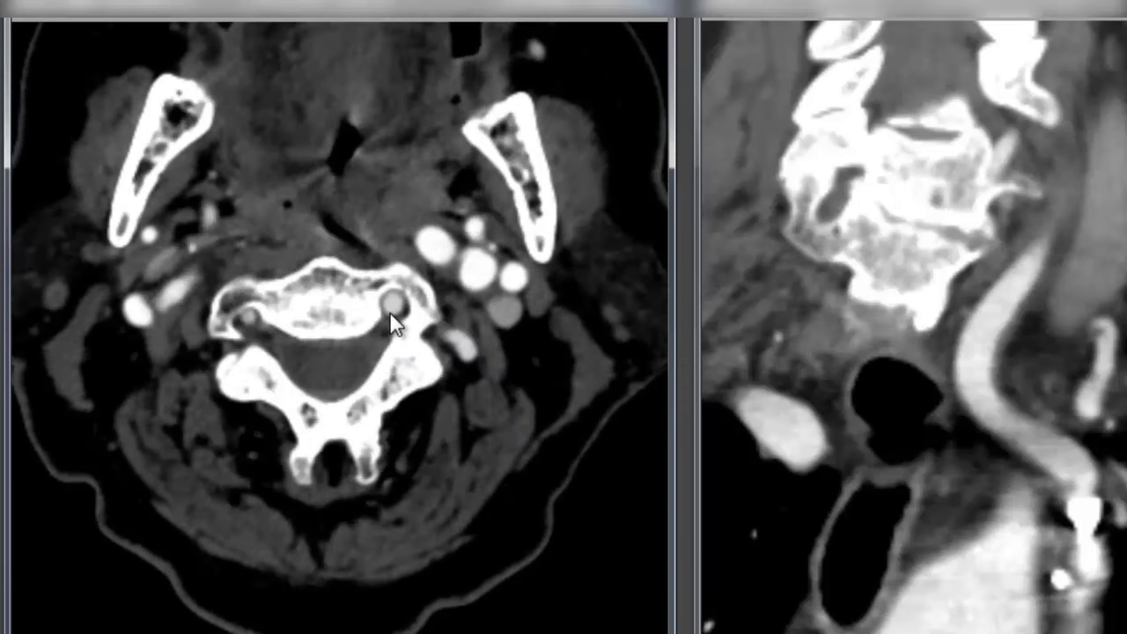
scroll(399, 342, "down", 2)
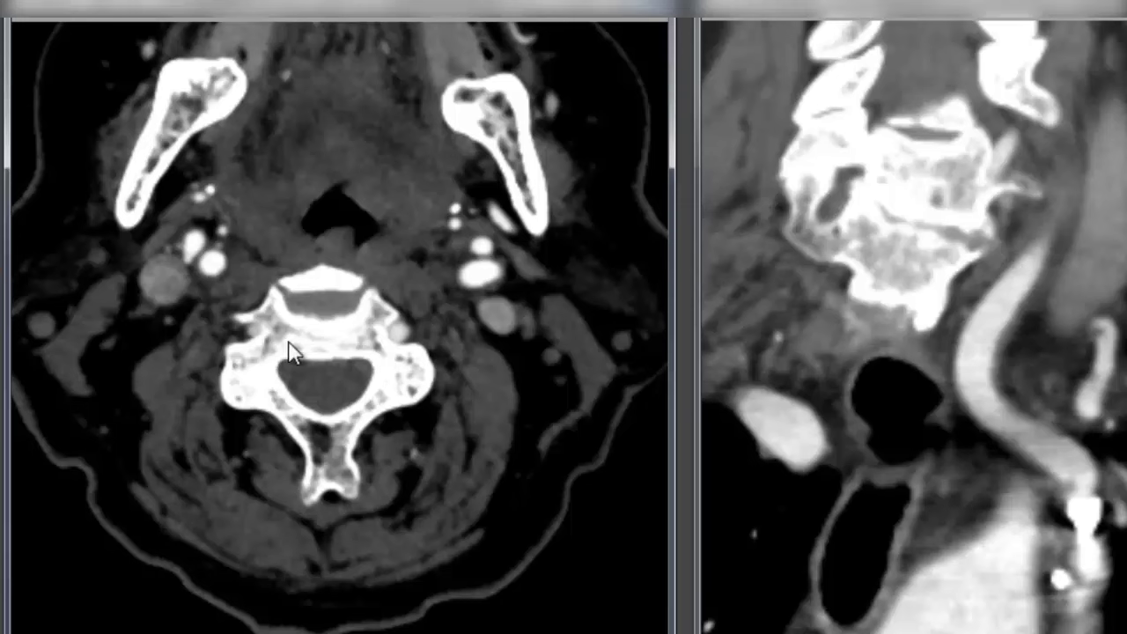
scroll(408, 361, "down", 3)
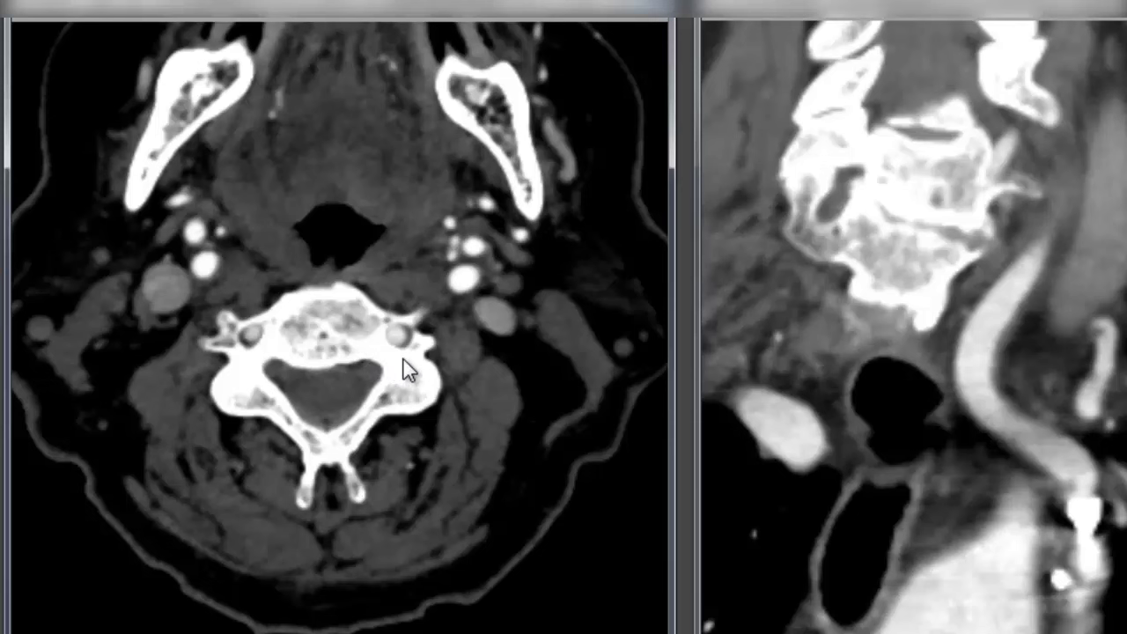
Continue down to a mid-cervical vertebra showing both carotids and the small vertebral arteries
scroll(400, 361, "down", 1)
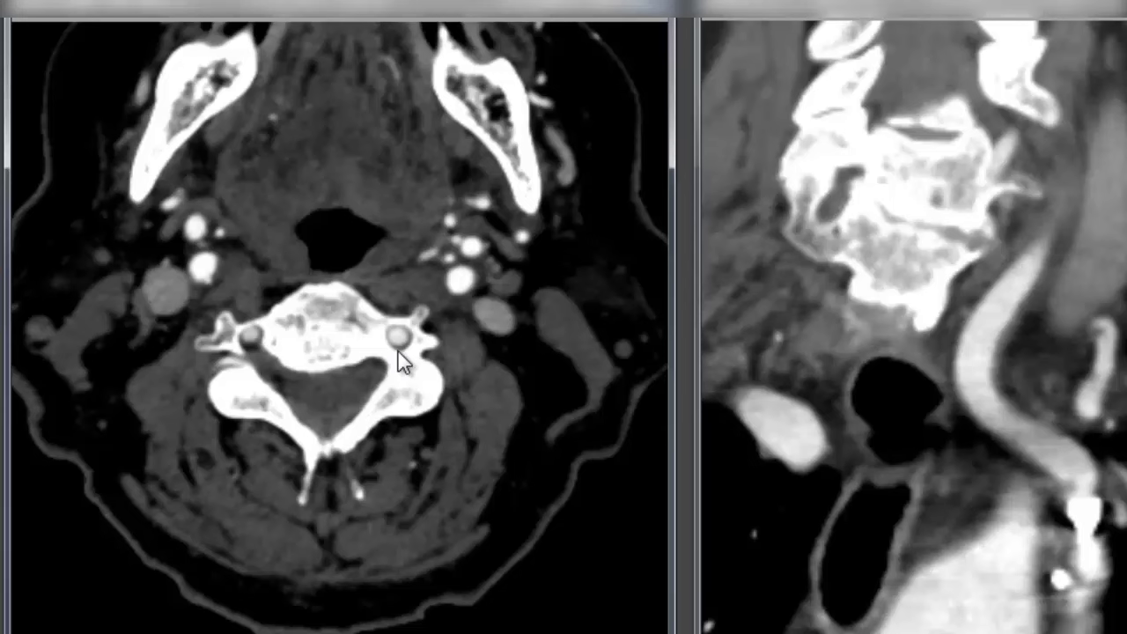
scroll(401, 361, "down", 3)
scroll(400, 363, "down", 4)
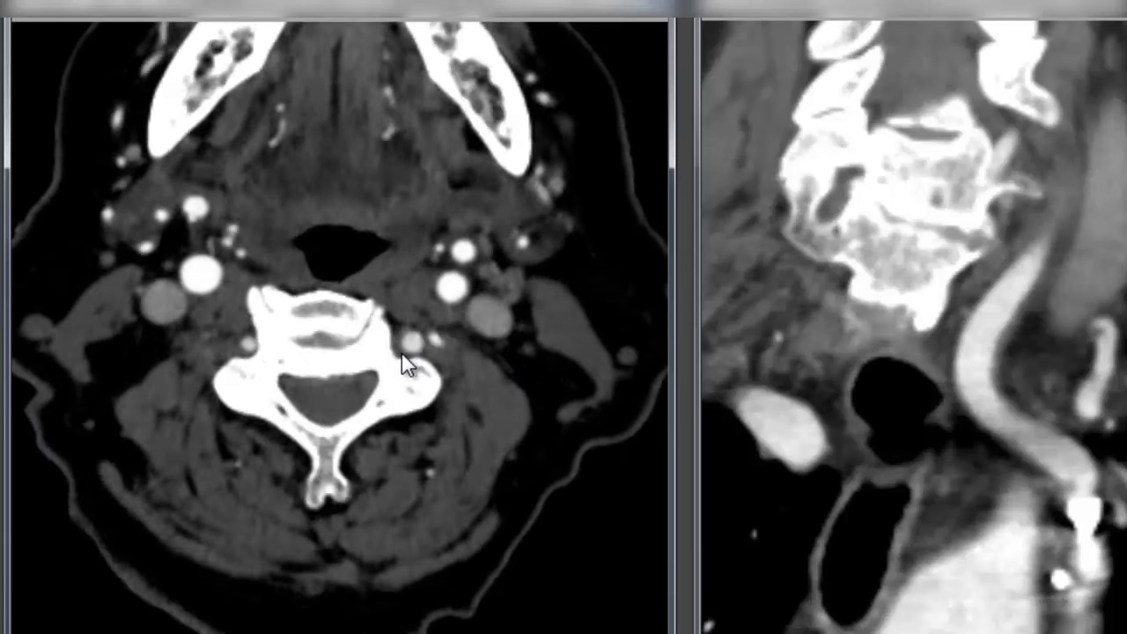
scroll(402, 361, "down", 2)
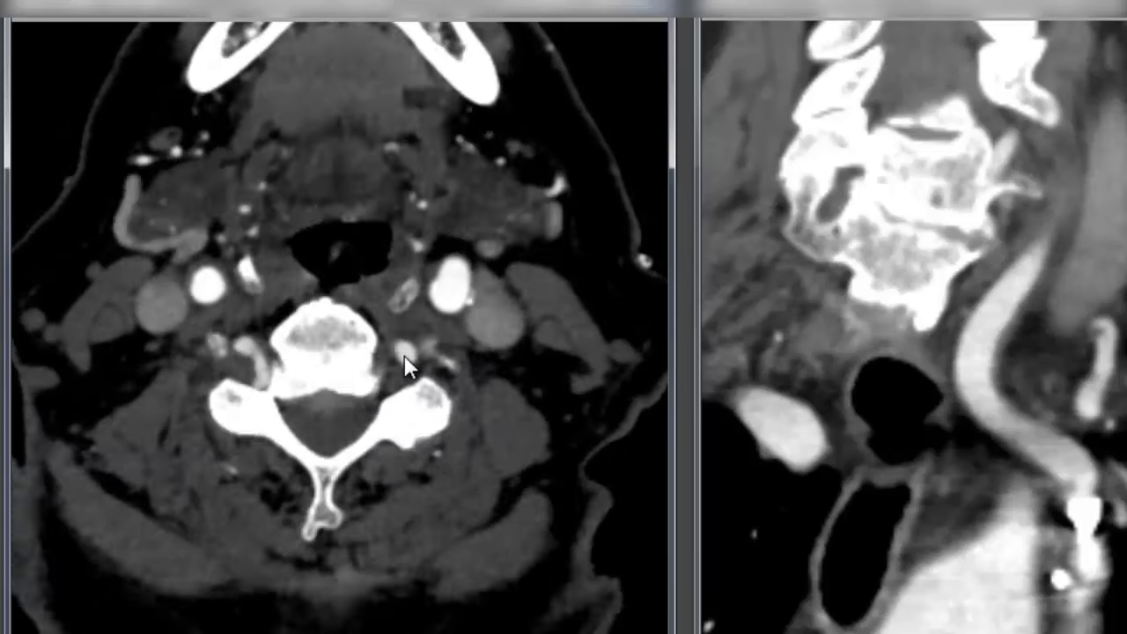
scroll(428, 358, "down", 2)
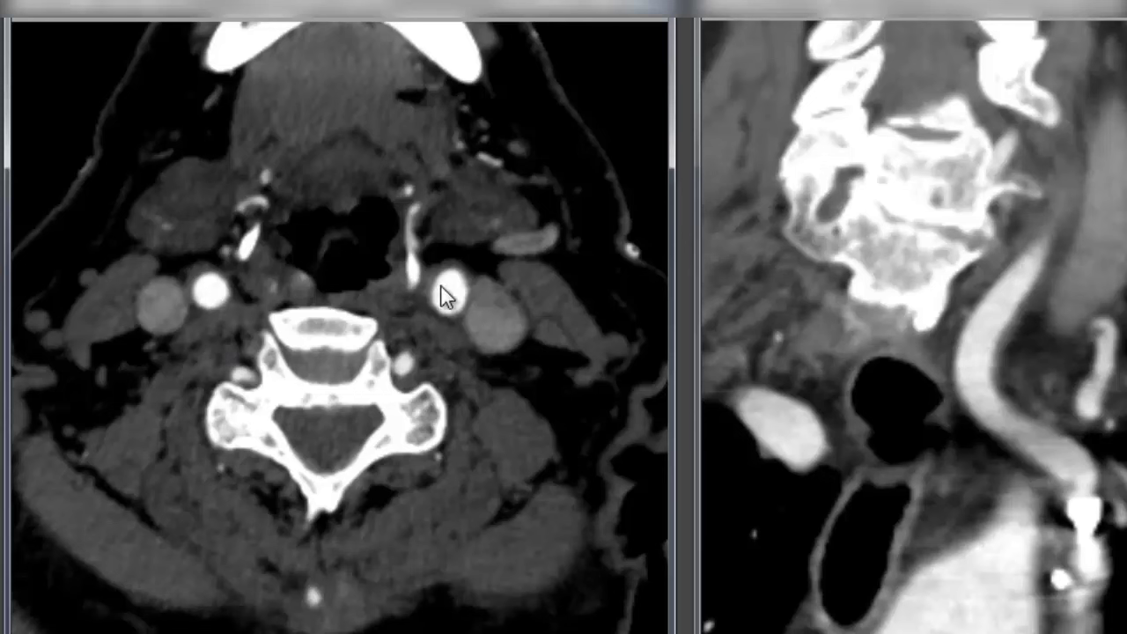
Page the axial slices caudally past the larynx to the thoracic inlet and subclavian arteries
scroll(281, 387, "down", 1)
scroll(408, 387, "up", 6)
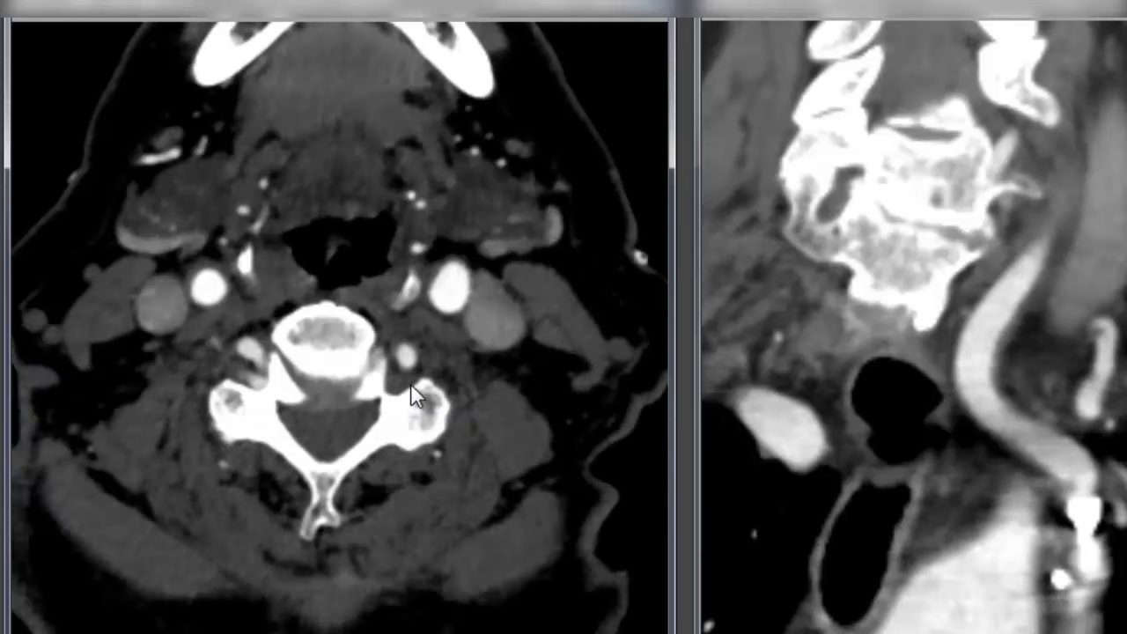
scroll(410, 387, "down", 8)
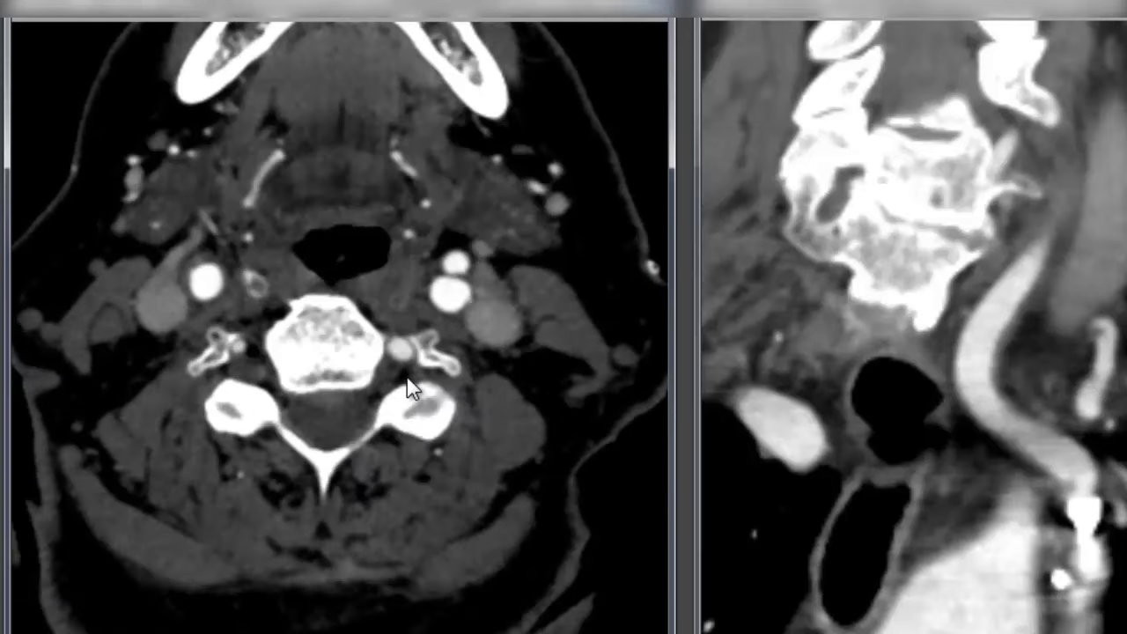
scroll(407, 387, "down", 8)
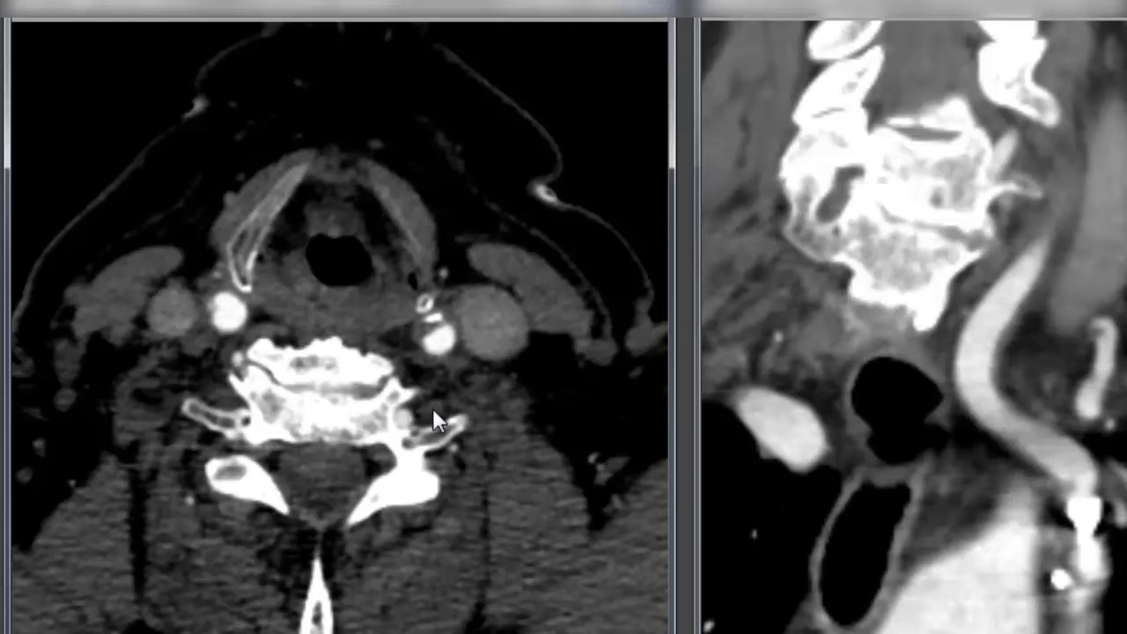
scroll(440, 431, "down", 8)
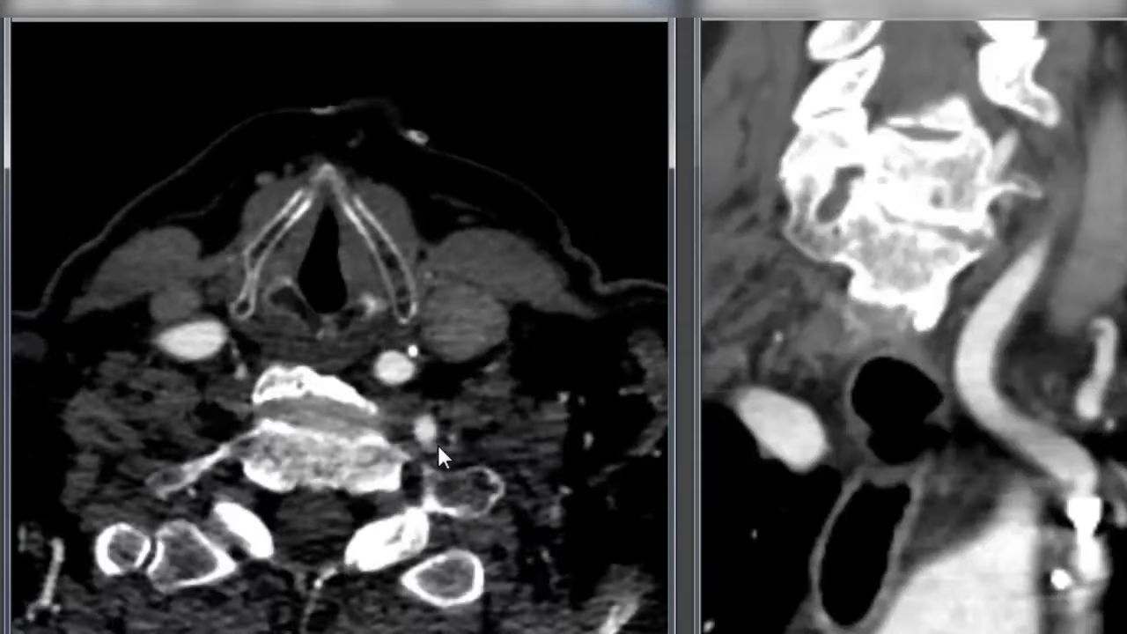
scroll(444, 472, "down", 8)
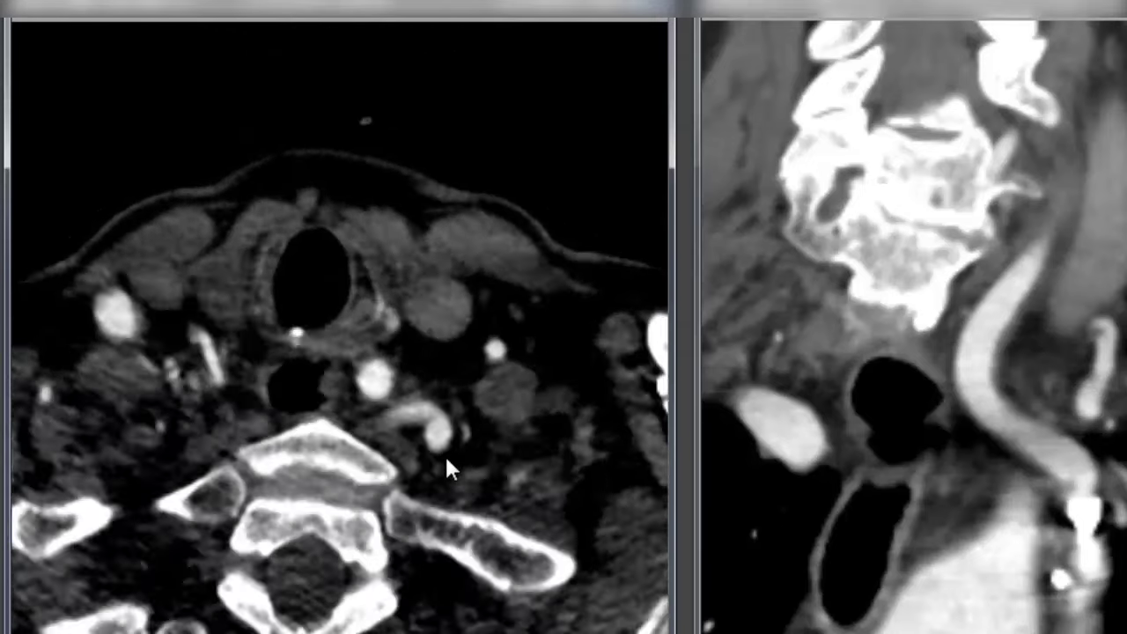
scroll(378, 468, "down", 5)
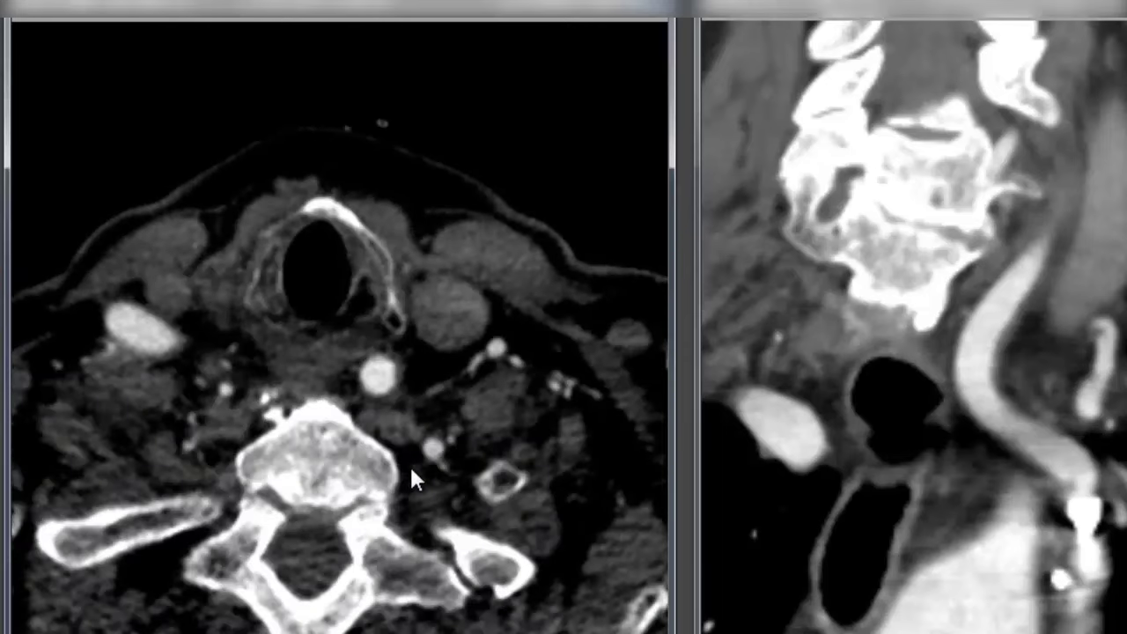
scroll(429, 462, "down", 5)
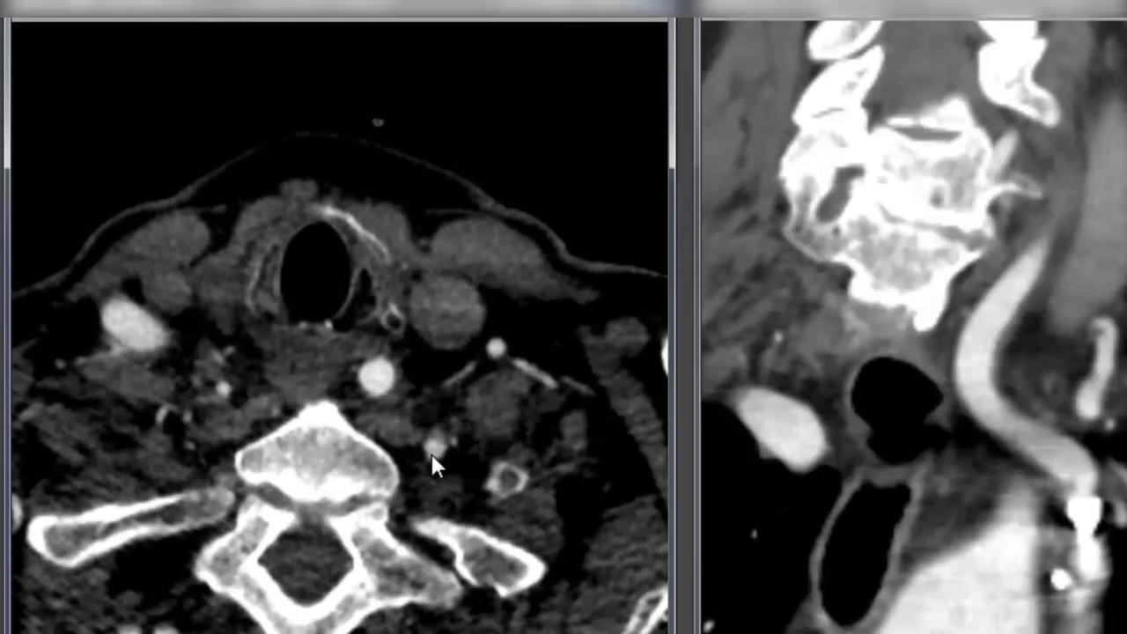
scroll(434, 457, "down", 2)
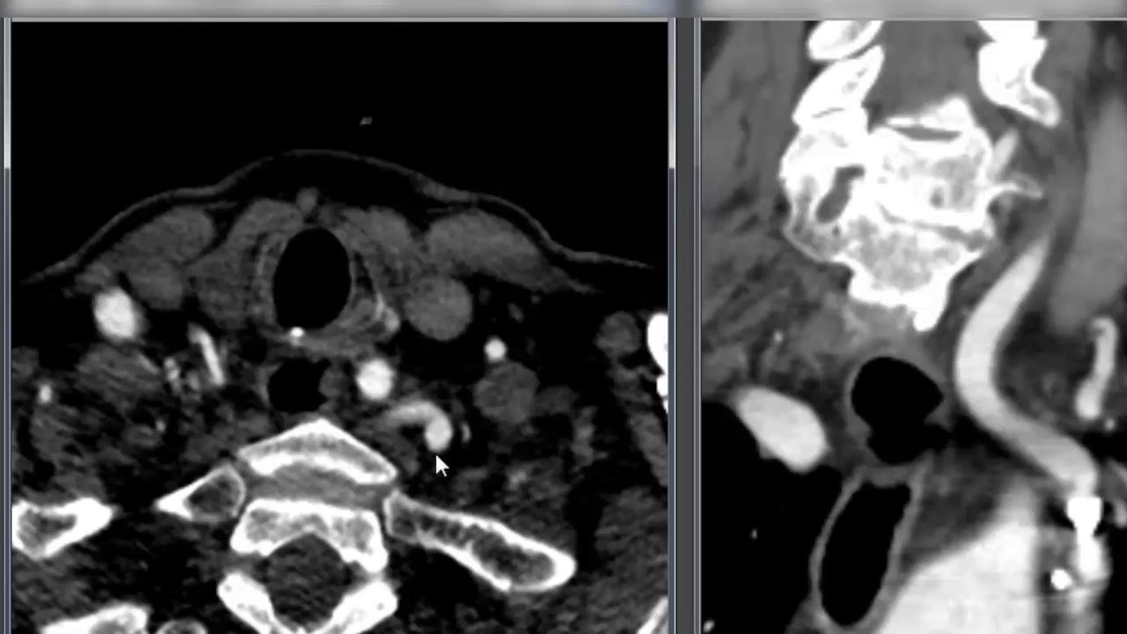
scroll(436, 454, "down", 6)
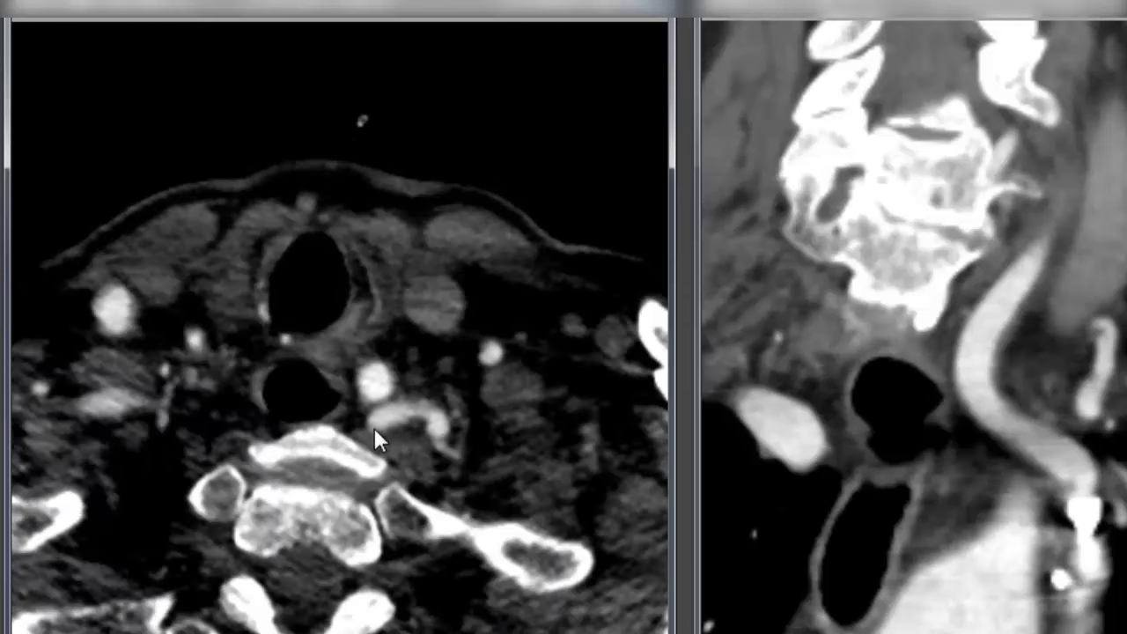
scroll(388, 431, "down", 4)
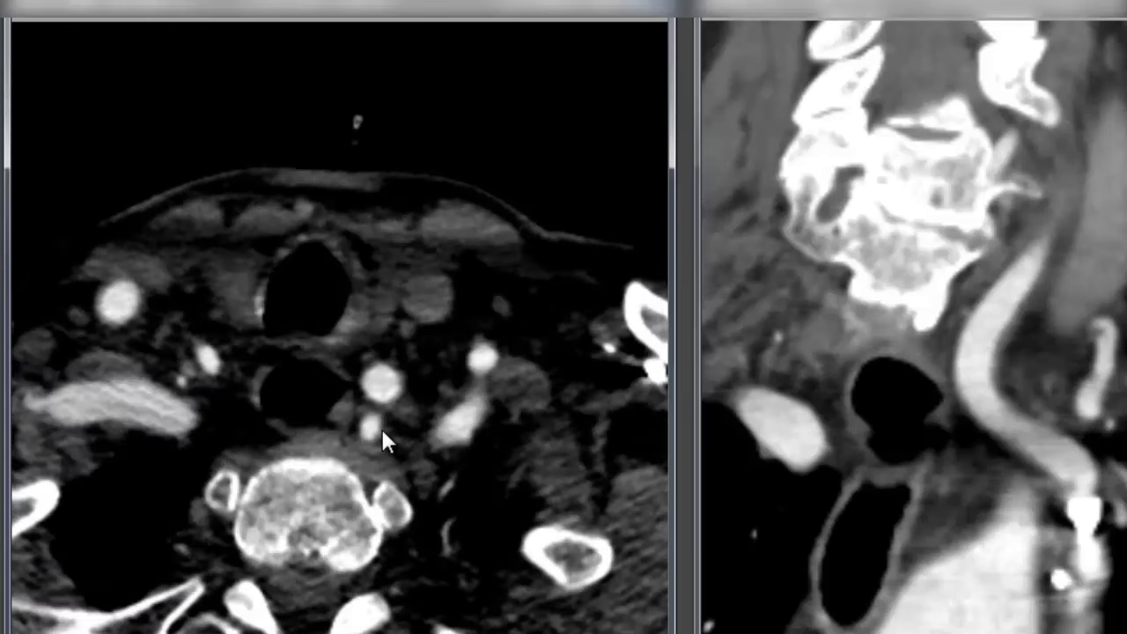
scroll(382, 434, "down", 6)
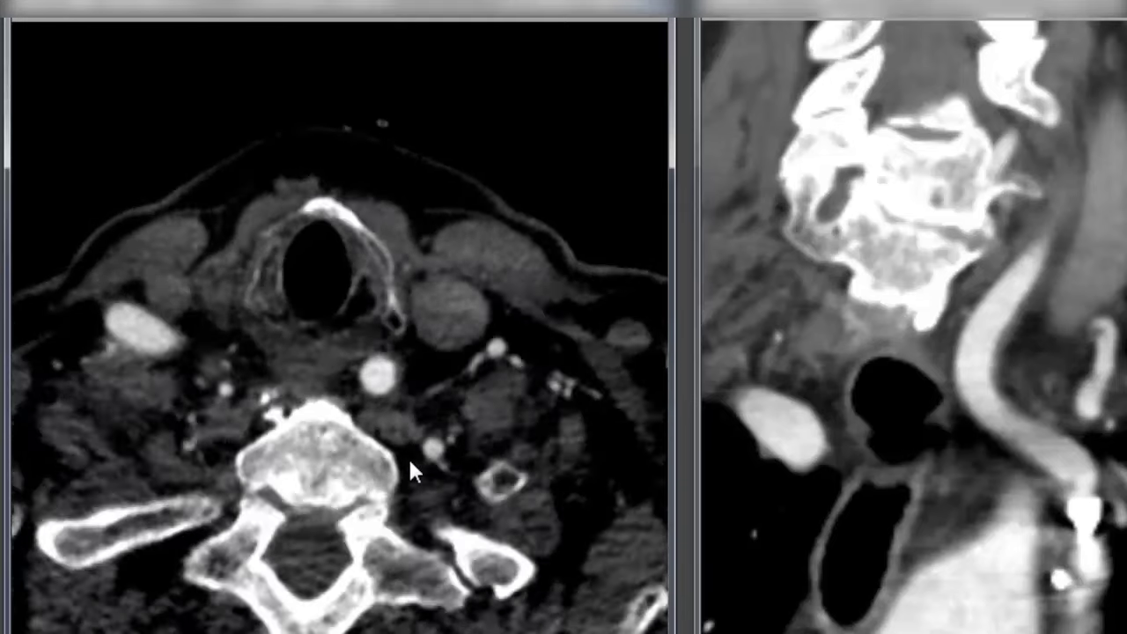
scroll(423, 454, "down", 6)
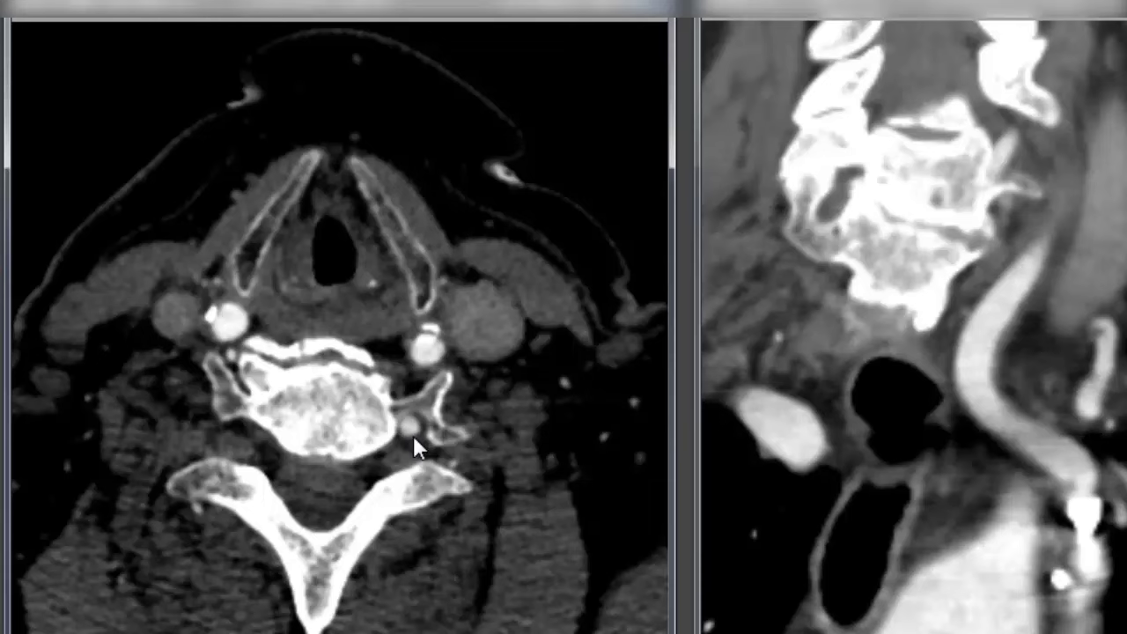
scroll(413, 435, "down", 6)
scroll(432, 449, "down", 6)
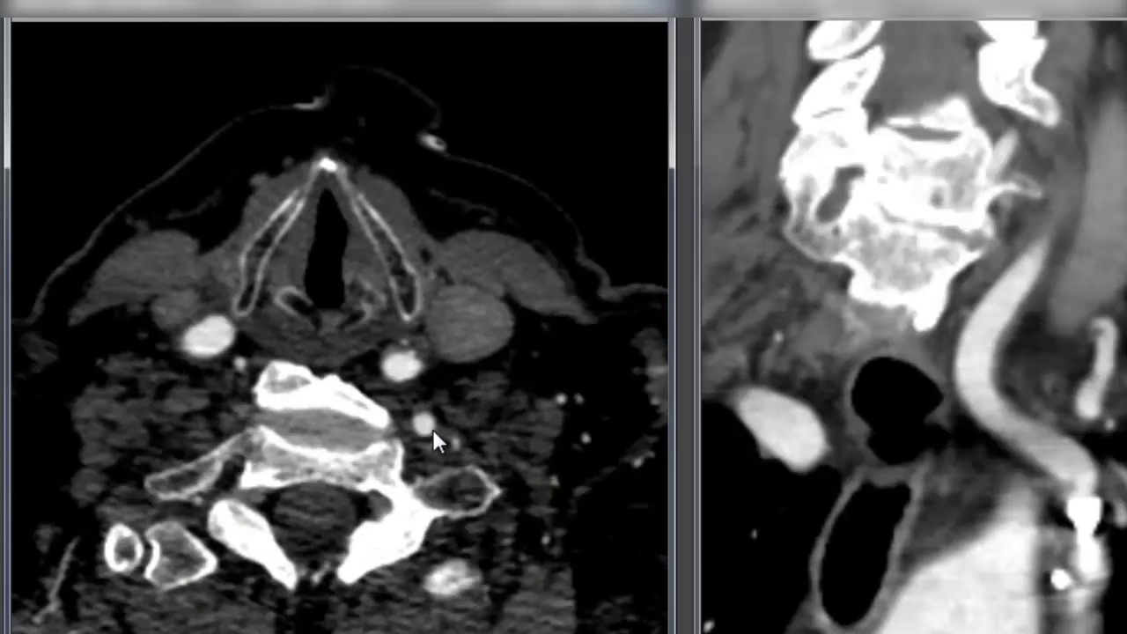
scroll(446, 471, "down", 6)
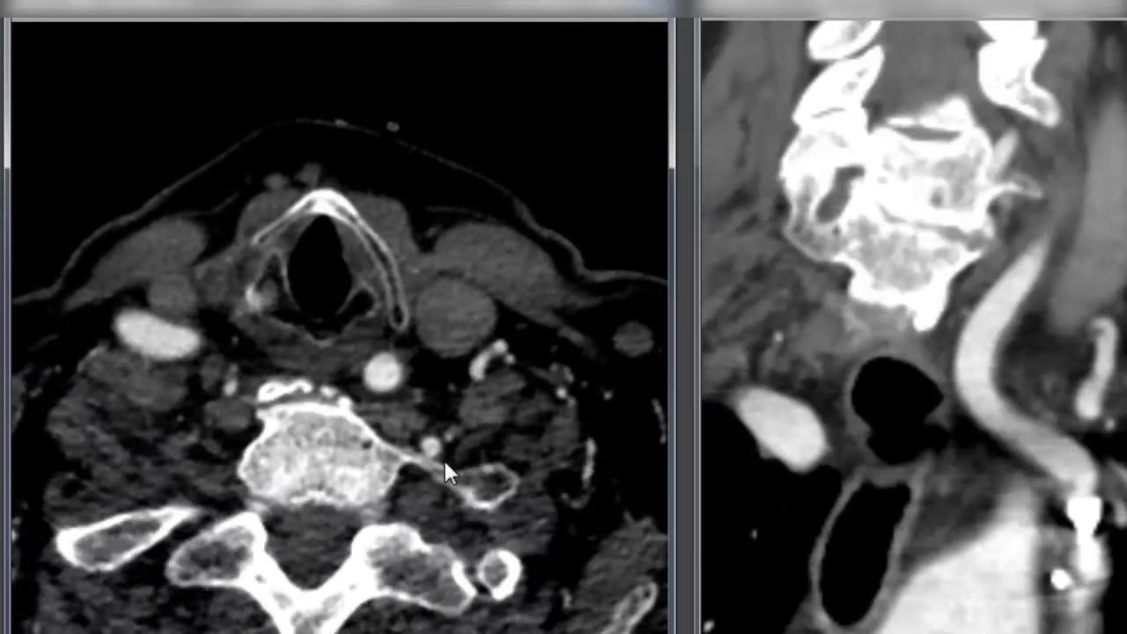
scroll(445, 474, "down", 6)
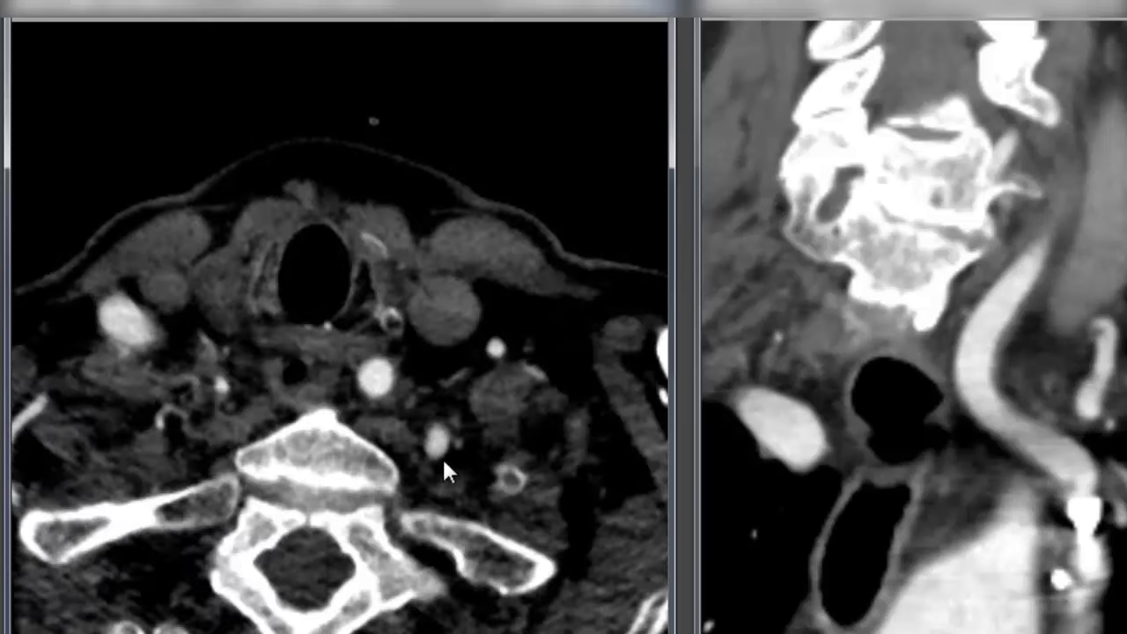
scroll(394, 443, "down", 6)
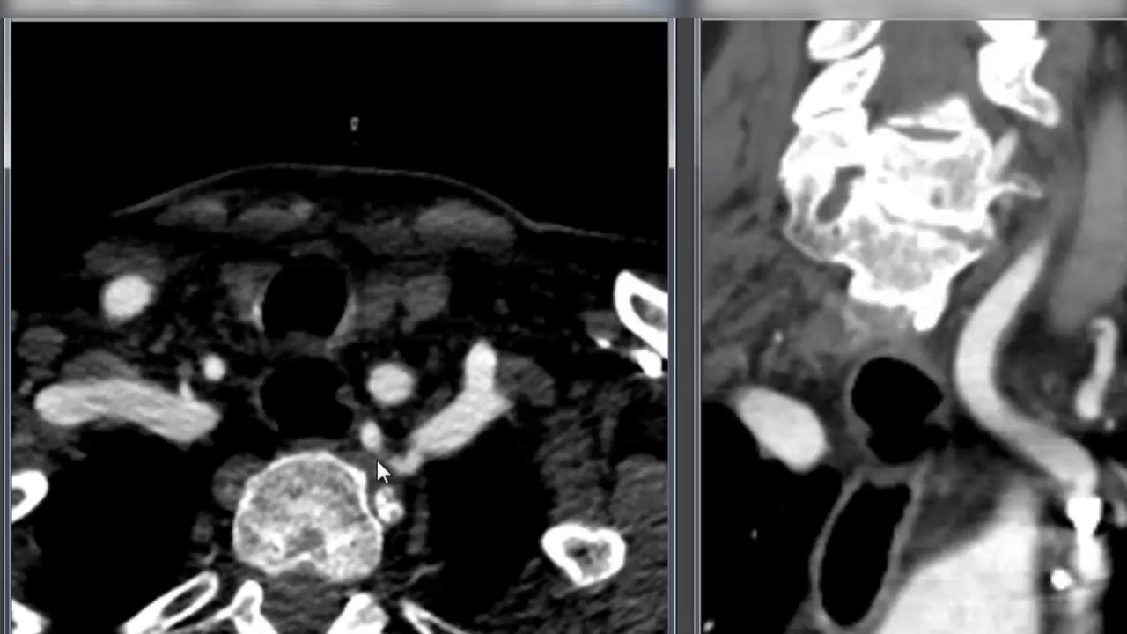
scroll(363, 462, "down", 2)
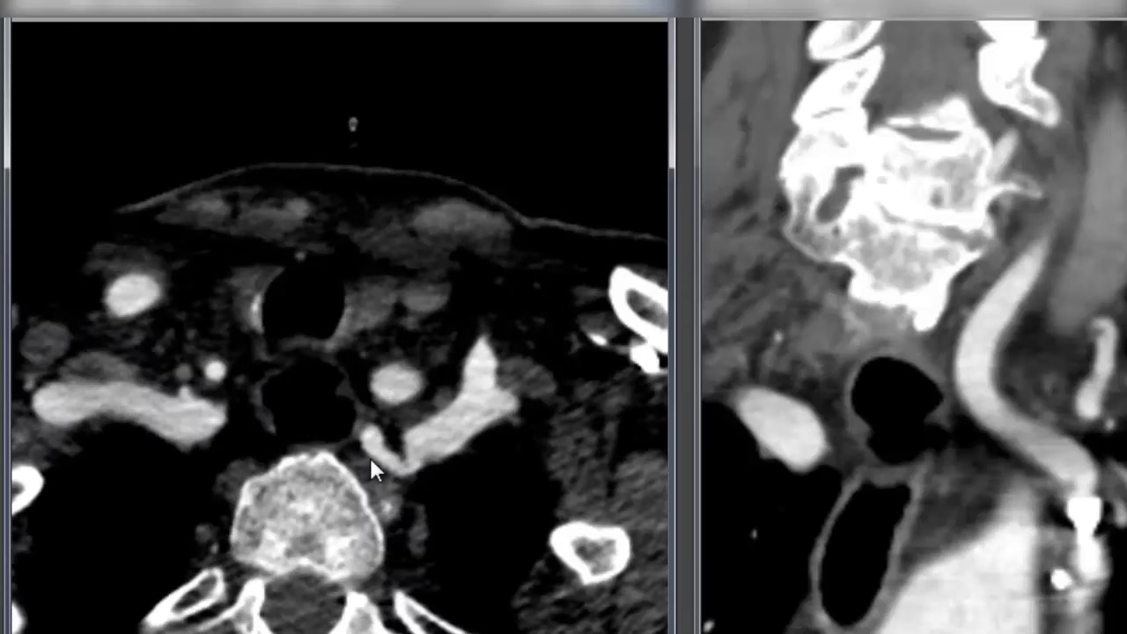
scroll(383, 468, "down", 3)
Compare adjacent levels, then return up to the lower-neck slice showing trachea, thyroid and carotids
scroll(420, 476, "up", 3)
scroll(431, 495, "down", 3)
scroll(435, 479, "up", 3)
scroll(419, 475, "down", 2)
scroll(419, 476, "up", 2)
scroll(405, 475, "down", 2)
scroll(412, 478, "up", 2)
scroll(410, 468, "down", 2)
scroll(415, 464, "up", 2)
scroll(381, 449, "up", 5)
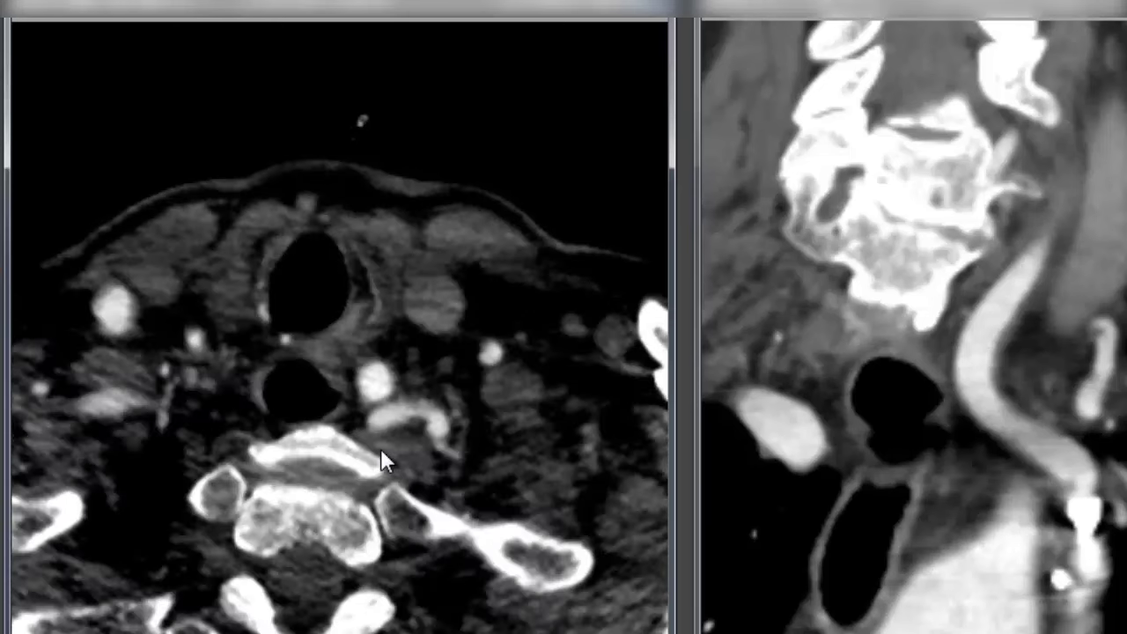
scroll(419, 449, "up", 8)
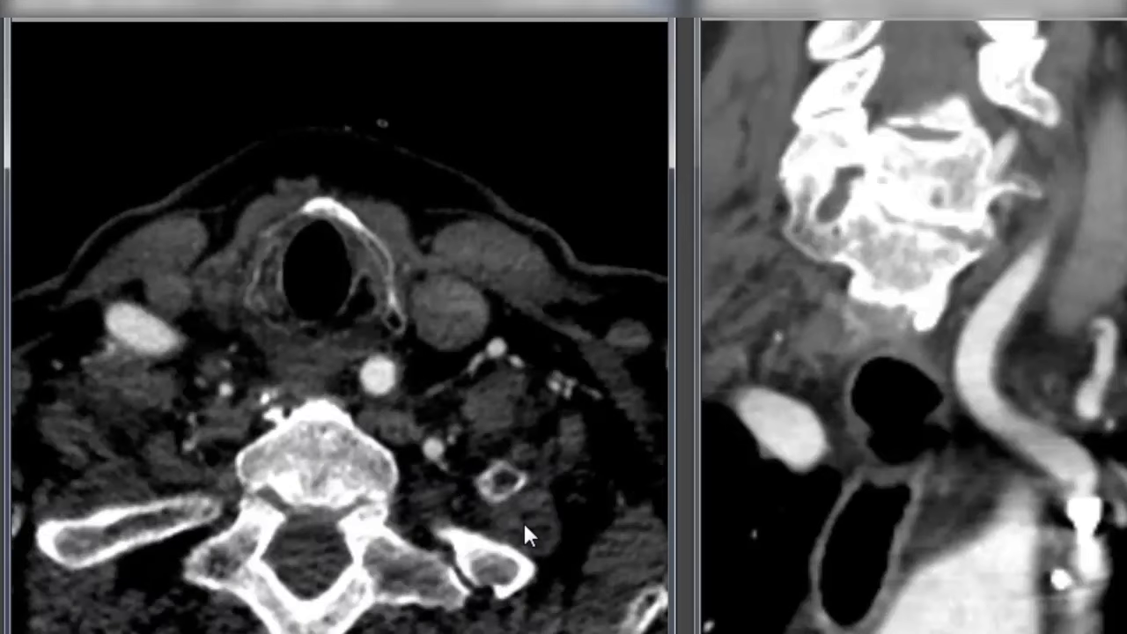
Page the axial slices from the larynx through the thyroid down to the thoracic inlet
scroll(1115, 528, "down", 2)
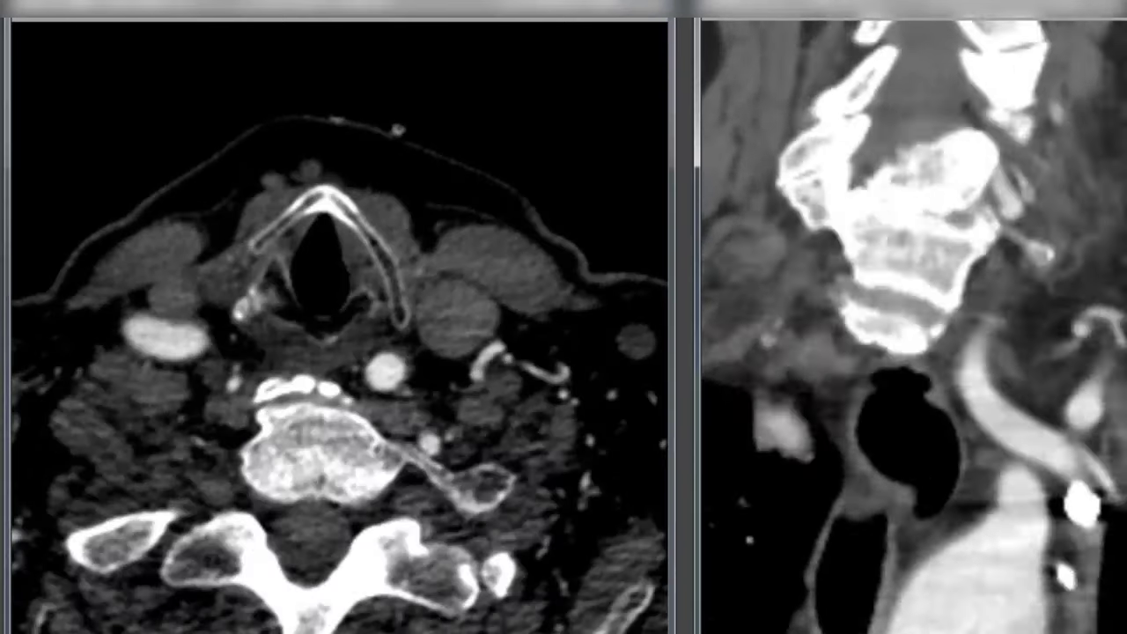
scroll(913, 326, "down", 6)
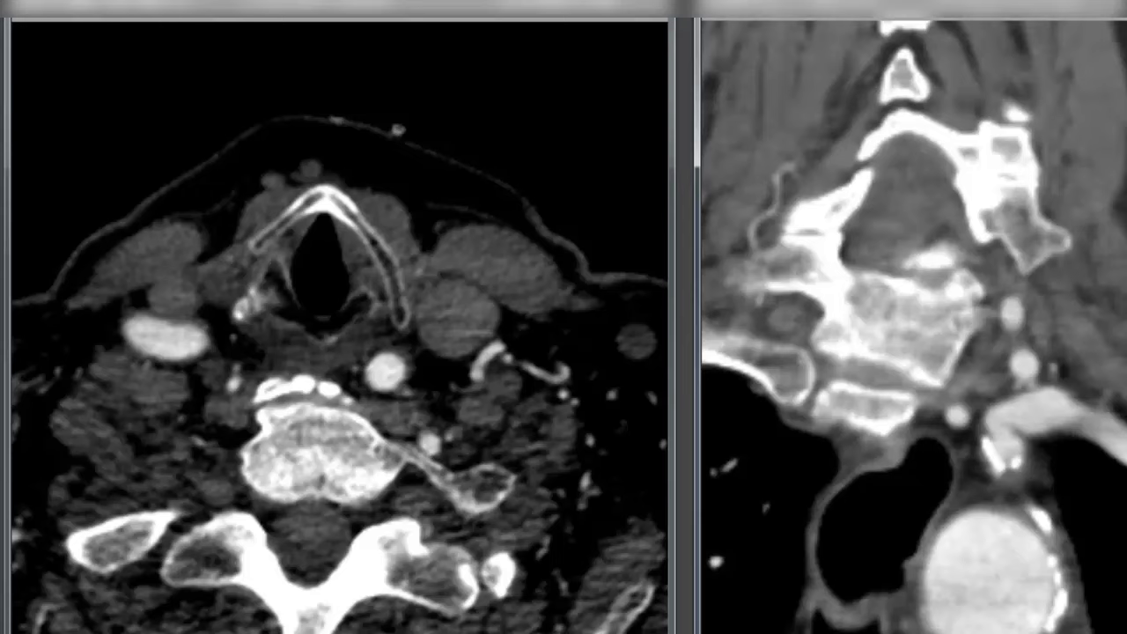
scroll(1005, 568, "down", 6)
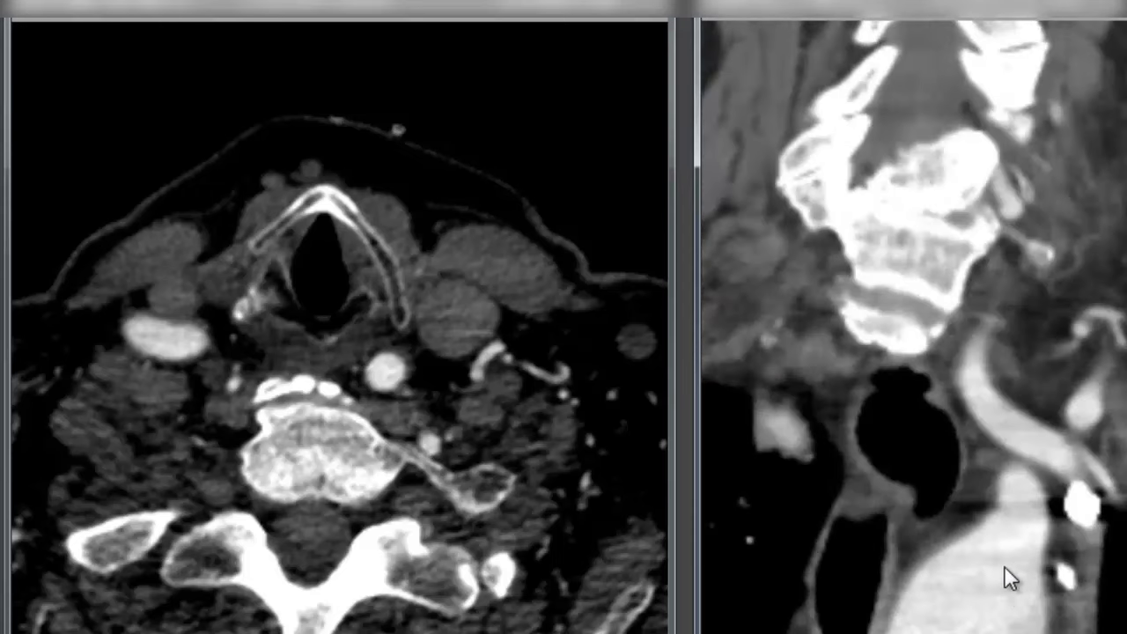
scroll(1006, 565, "down", 5)
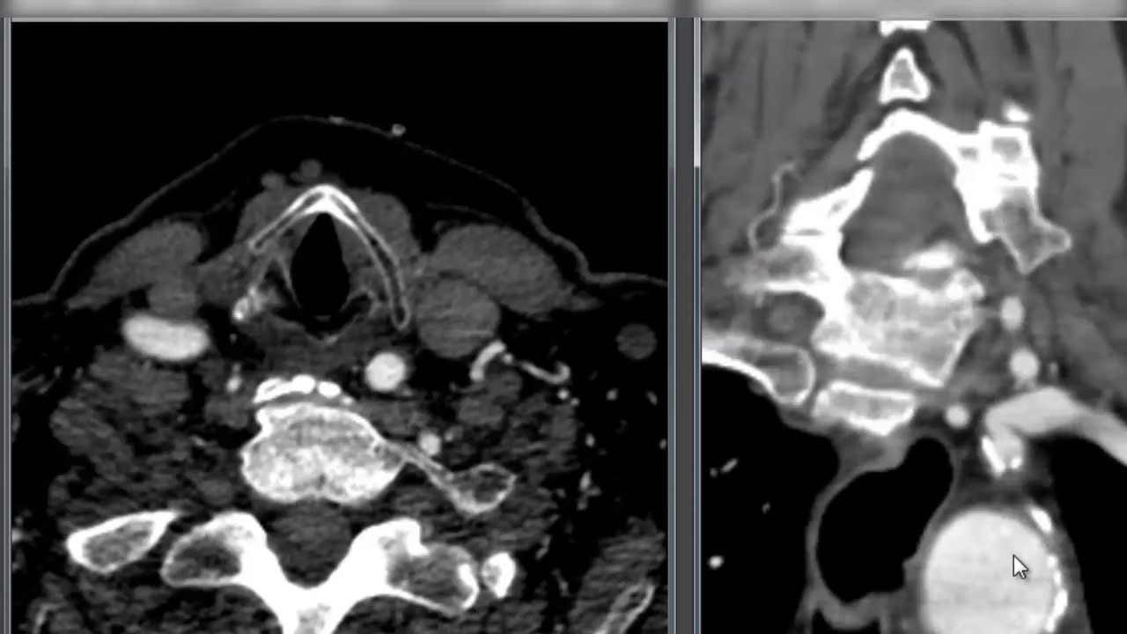
scroll(1014, 431, "down", 4)
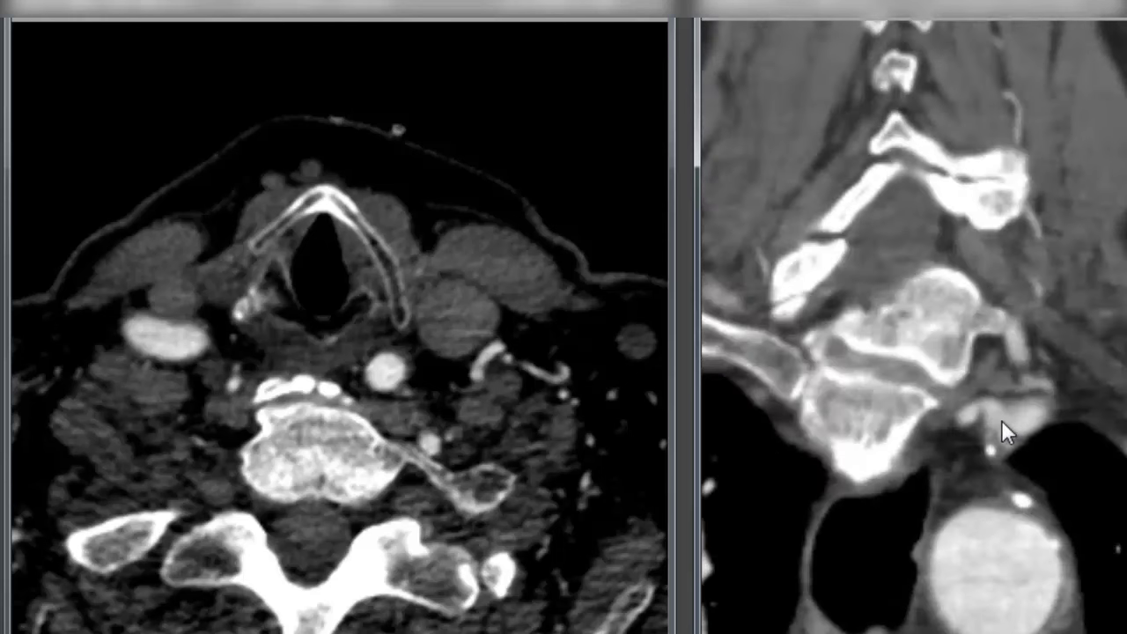
scroll(994, 422, "down", 3)
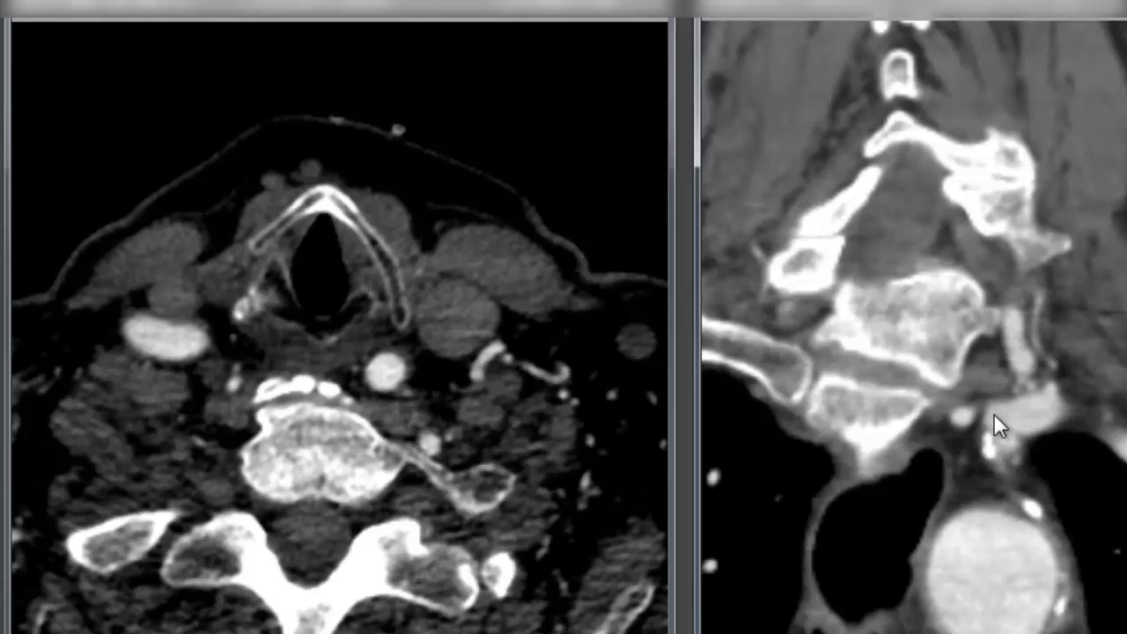
scroll(447, 488, "down", 2)
scroll(443, 489, "down", 5)
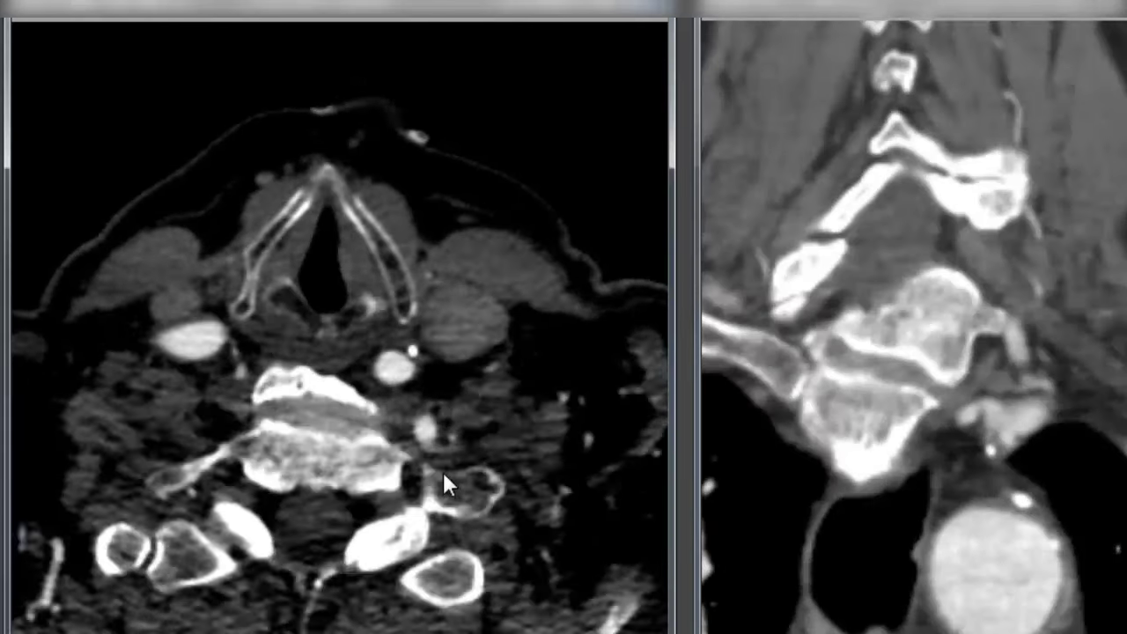
scroll(441, 471, "down", 6)
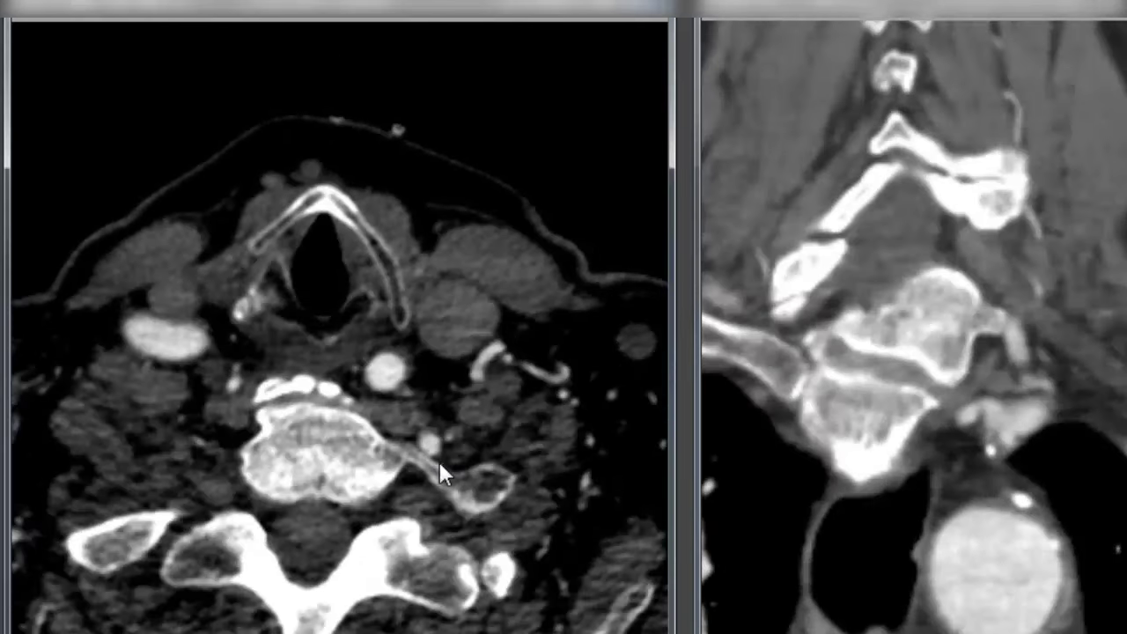
scroll(441, 476, "down", 5)
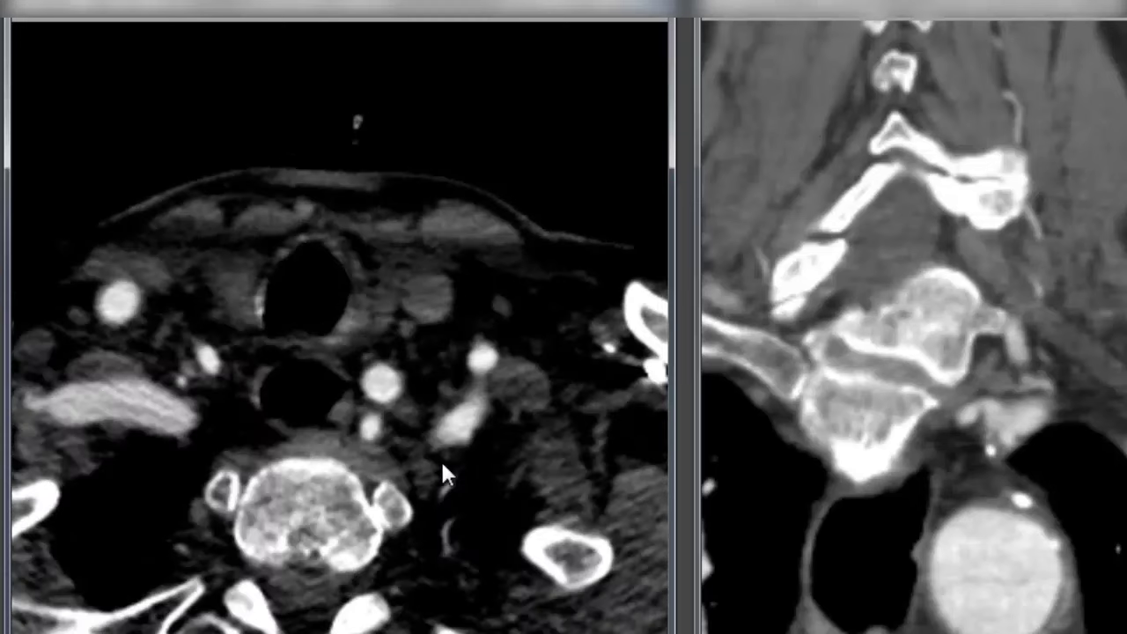
scroll(458, 475, "up", 3)
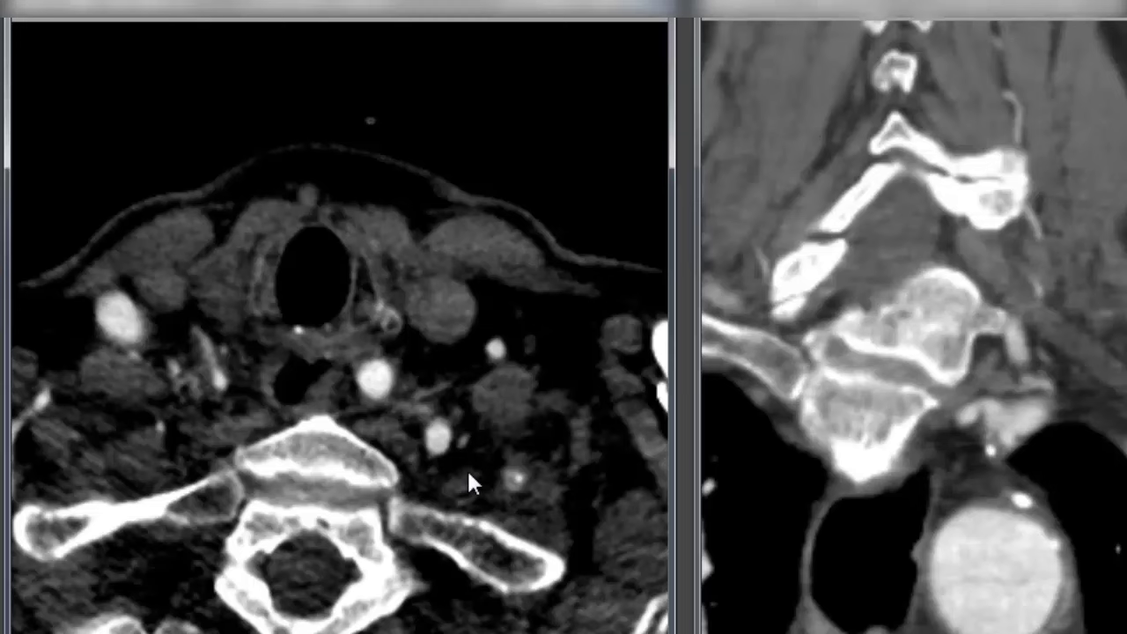
scroll(470, 480, "down", 7)
scroll(449, 475, "down", 4)
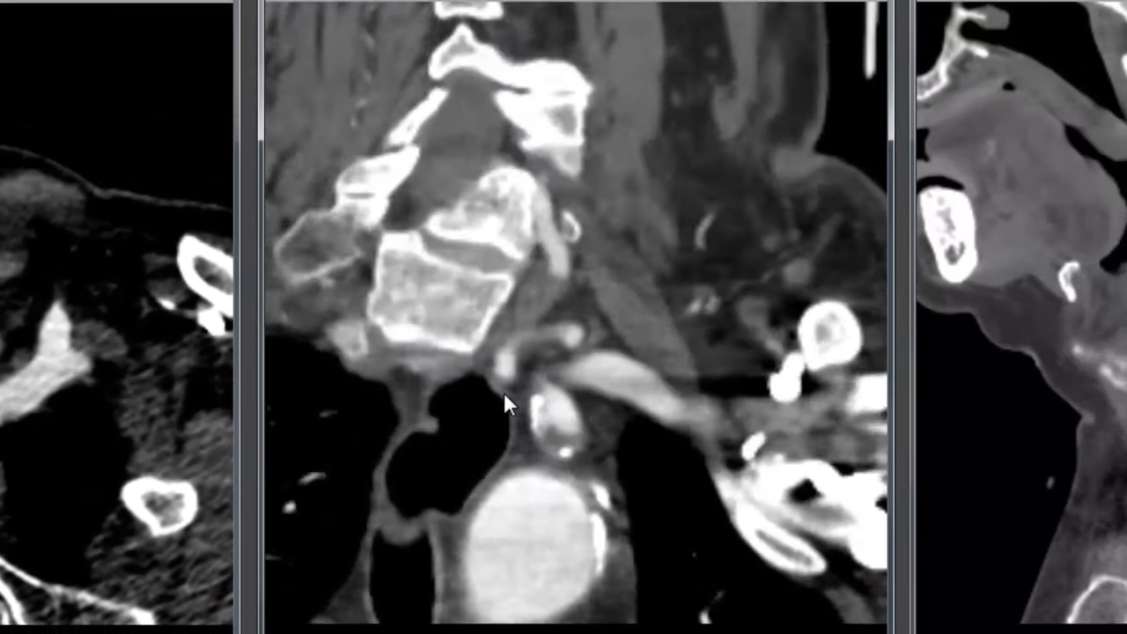
Page through the middle coronal reformat, following the neck vessels toward the thorax
scroll(507, 395, "down", 2)
scroll(554, 449, "down", 3)
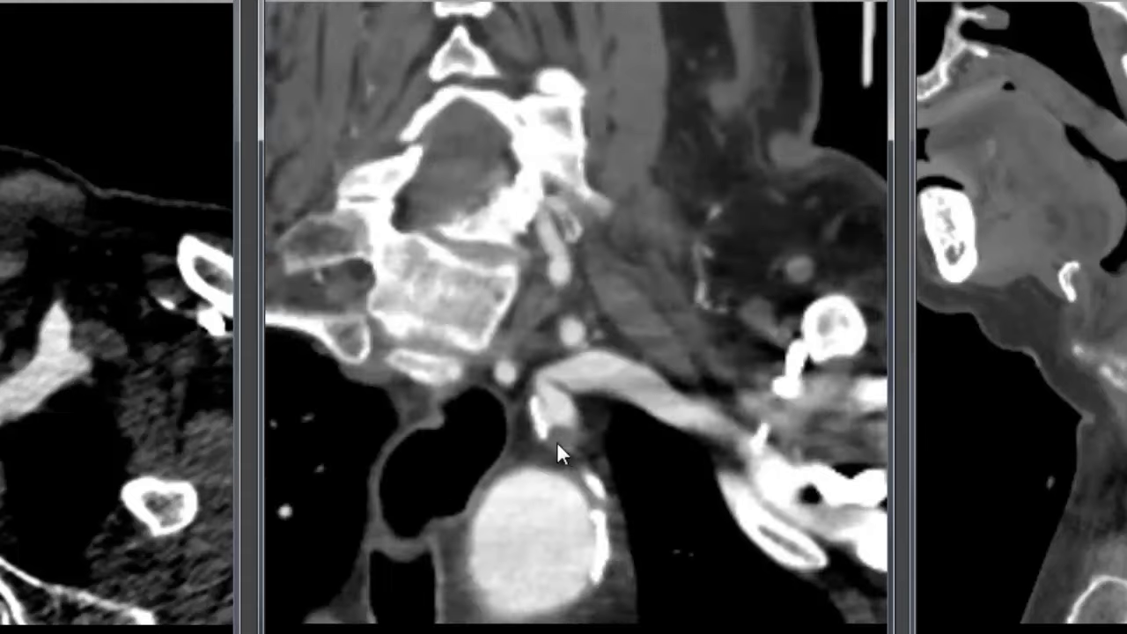
scroll(568, 445, "up", 3)
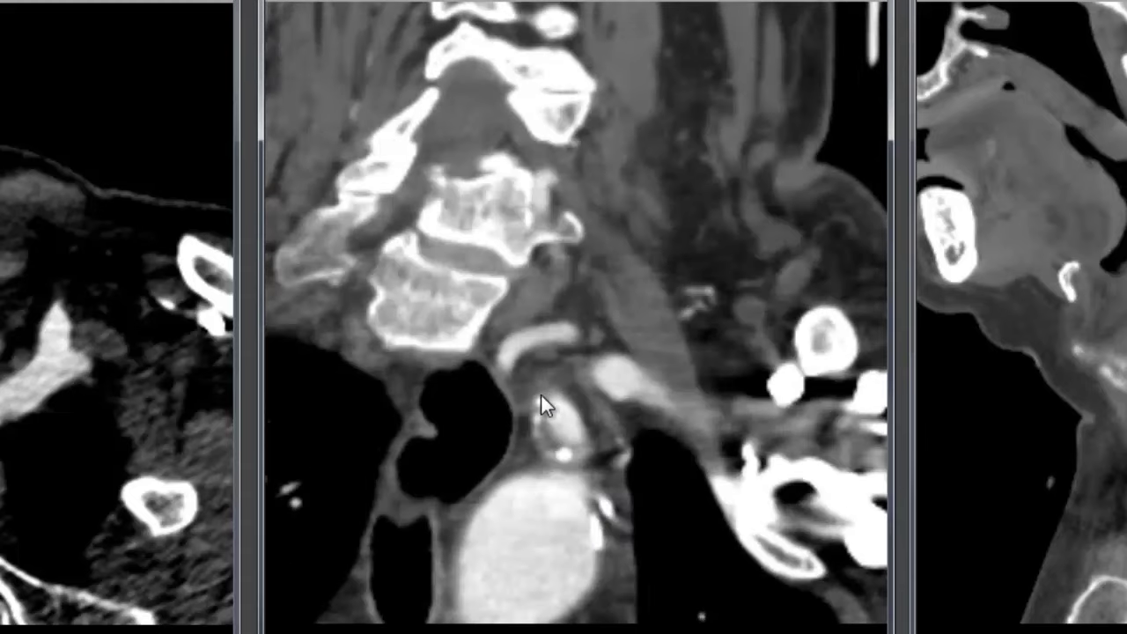
scroll(544, 397, "down", 2)
scroll(598, 401, "down", 8)
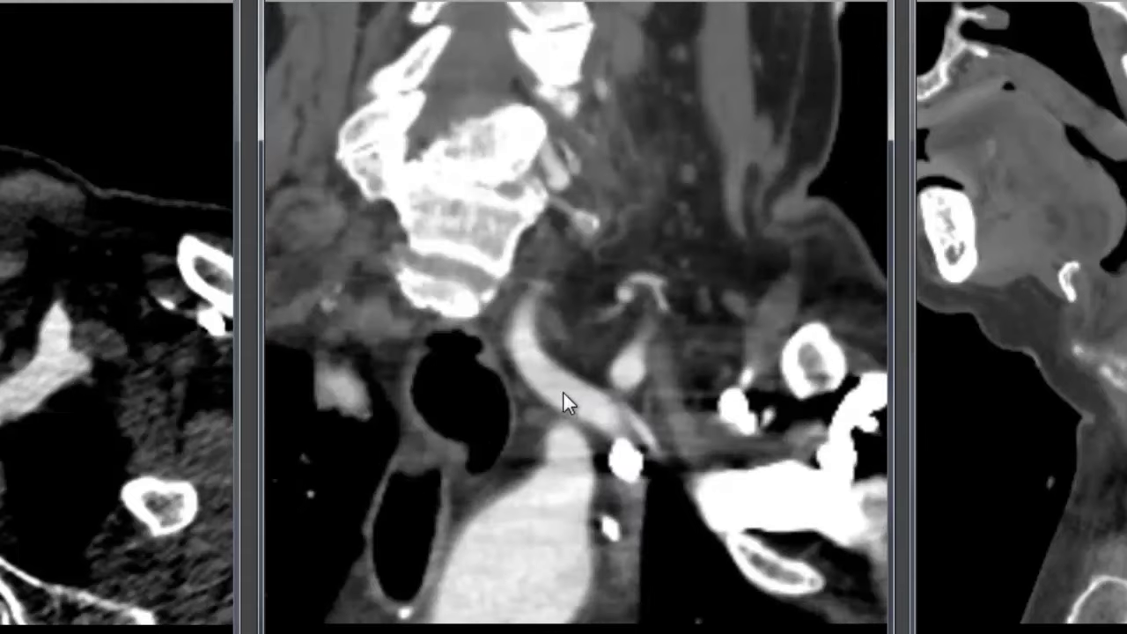
scroll(568, 336, "down", 8)
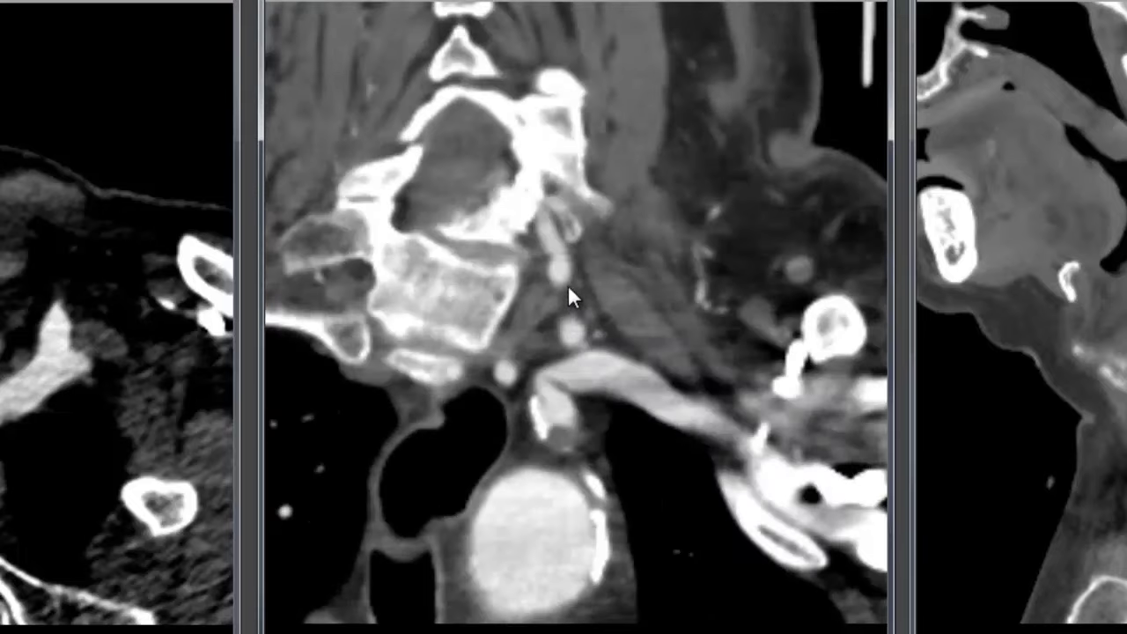
scroll(557, 176, "down", 6)
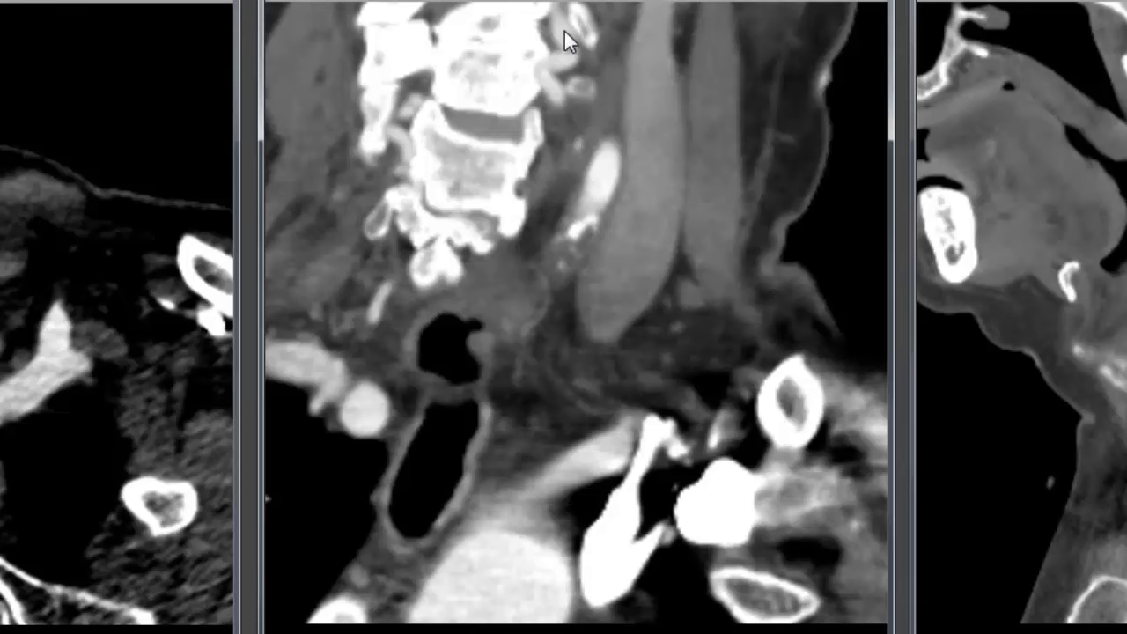
Continue to the cervicothoracic vertebral bodies with the aorta in cross-section beneath them
scroll(548, 151, "down", 4)
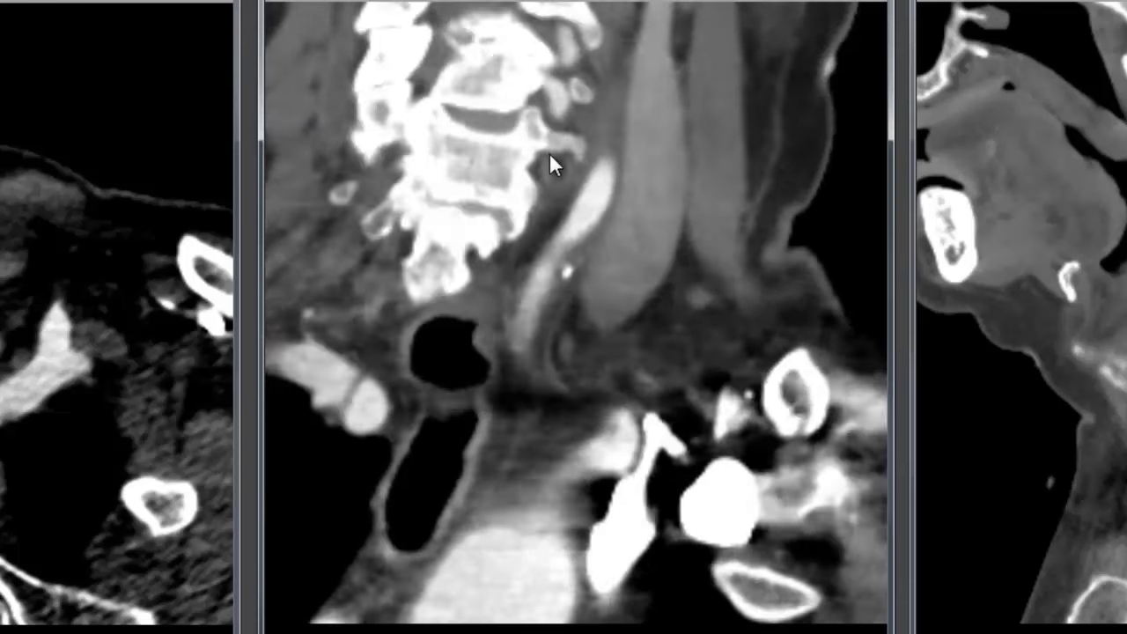
scroll(555, 105, "up", 4)
scroll(560, 124, "down", 5)
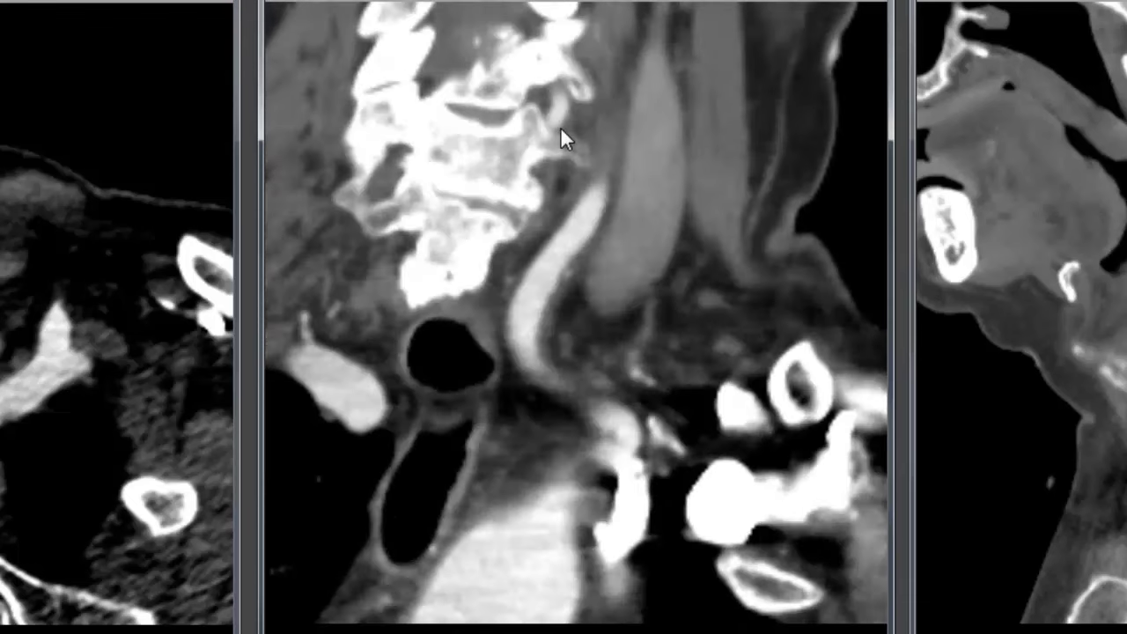
scroll(565, 123, "down", 6)
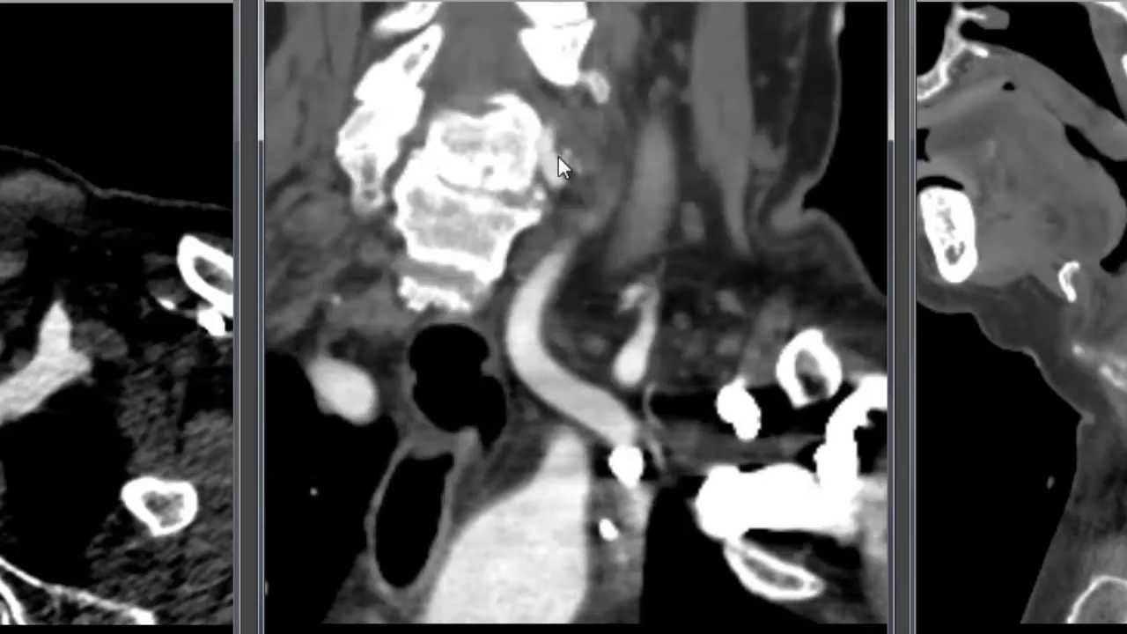
scroll(559, 192, "down", 8)
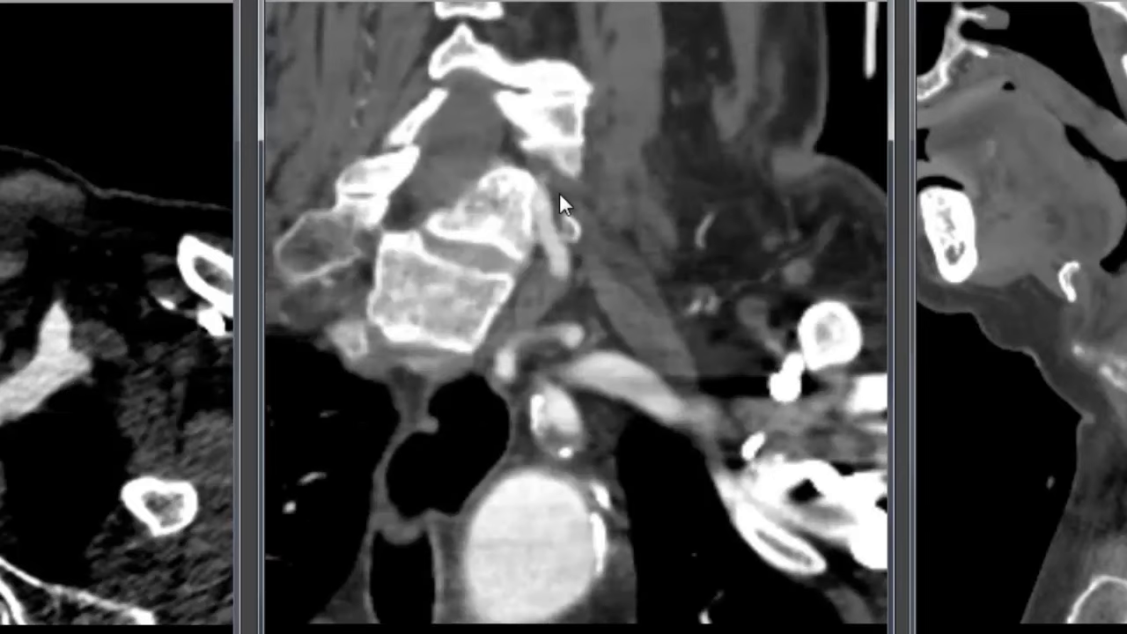
scroll(571, 340, "down", 8)
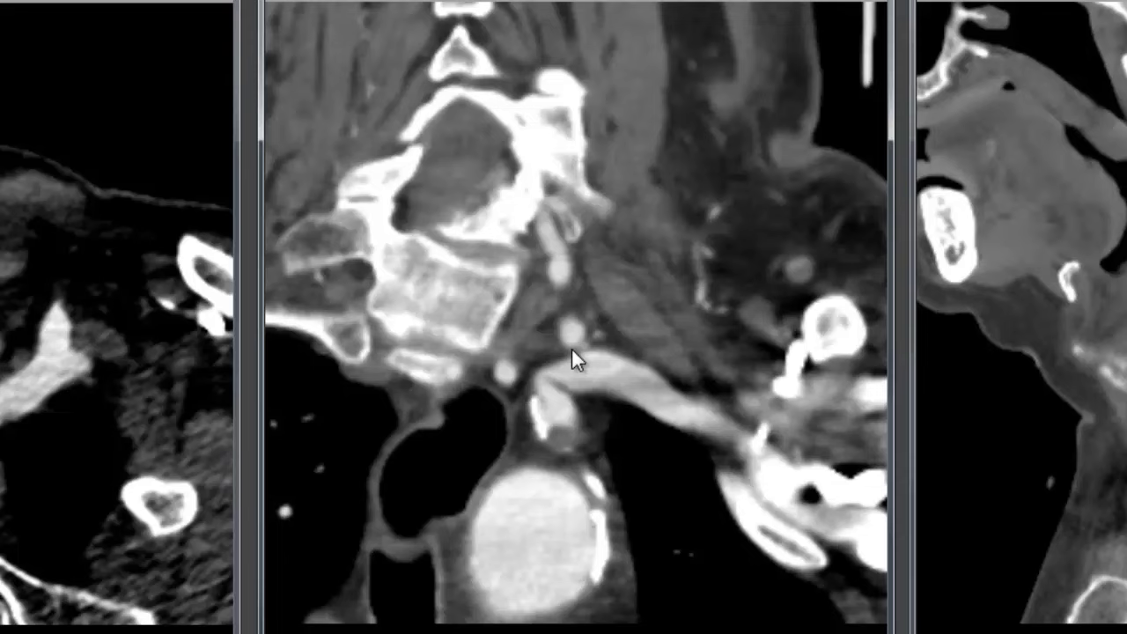
scroll(518, 368, "down", 8)
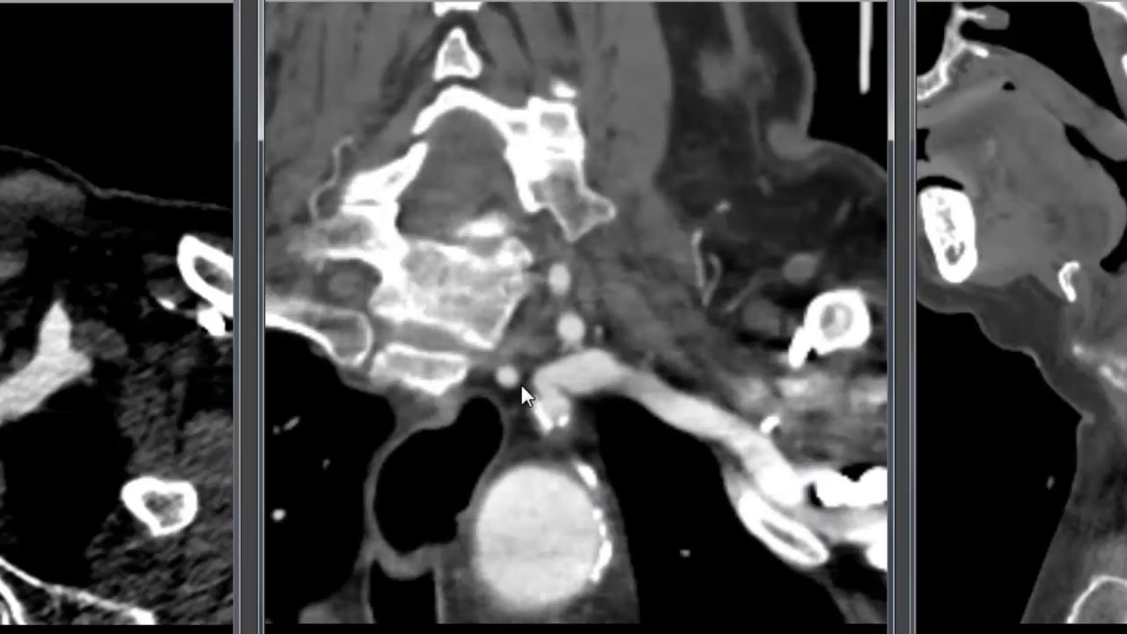
scroll(522, 390, "down", 6)
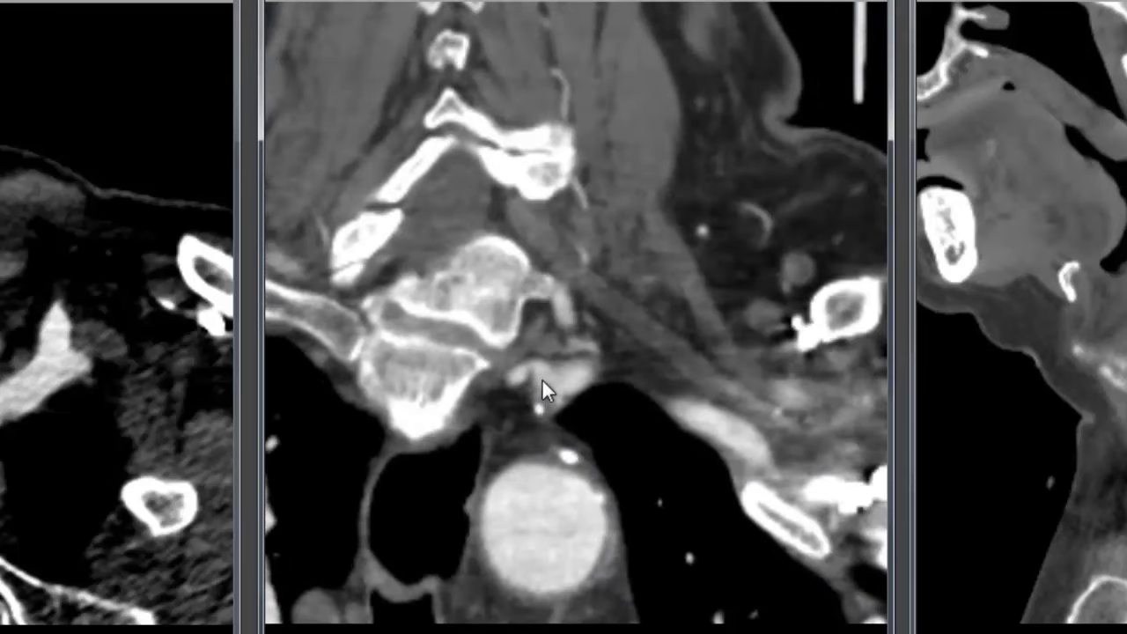
scroll(543, 386, "down", 4)
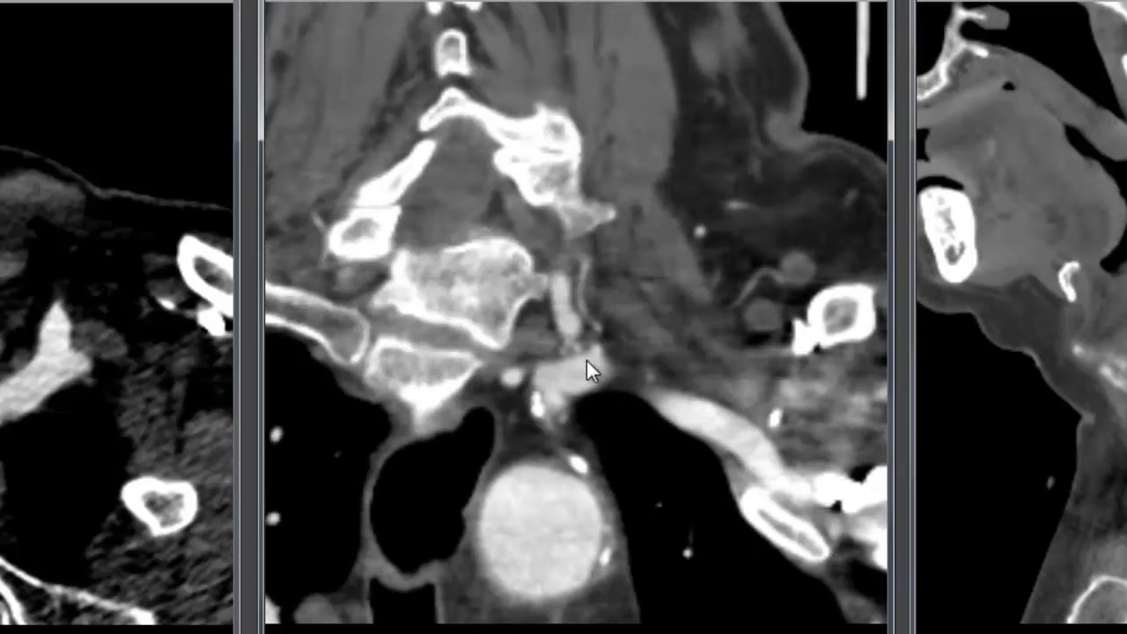
Page through the sagittal slices until the cervical spine, airway and a contrast-filled vessel rising from the aortic arch are shown
scroll(792, 191, "down", 4)
scroll(781, 226, "down", 3)
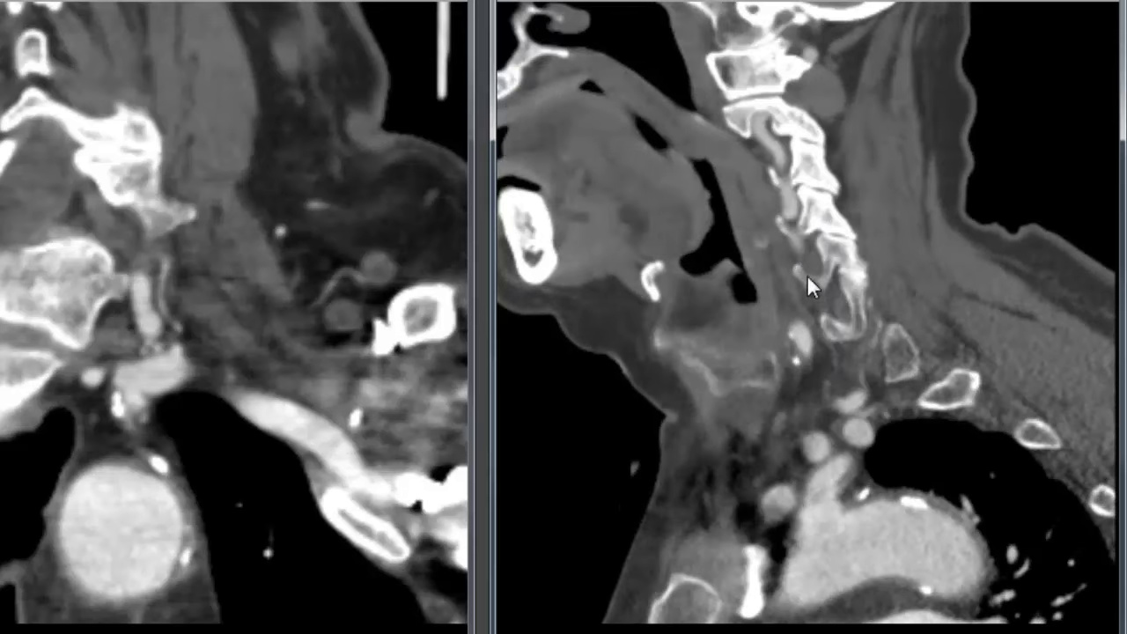
scroll(798, 207, "up", 3)
scroll(819, 269, "down", 2)
scroll(826, 284, "up", 2)
scroll(787, 189, "down", 2)
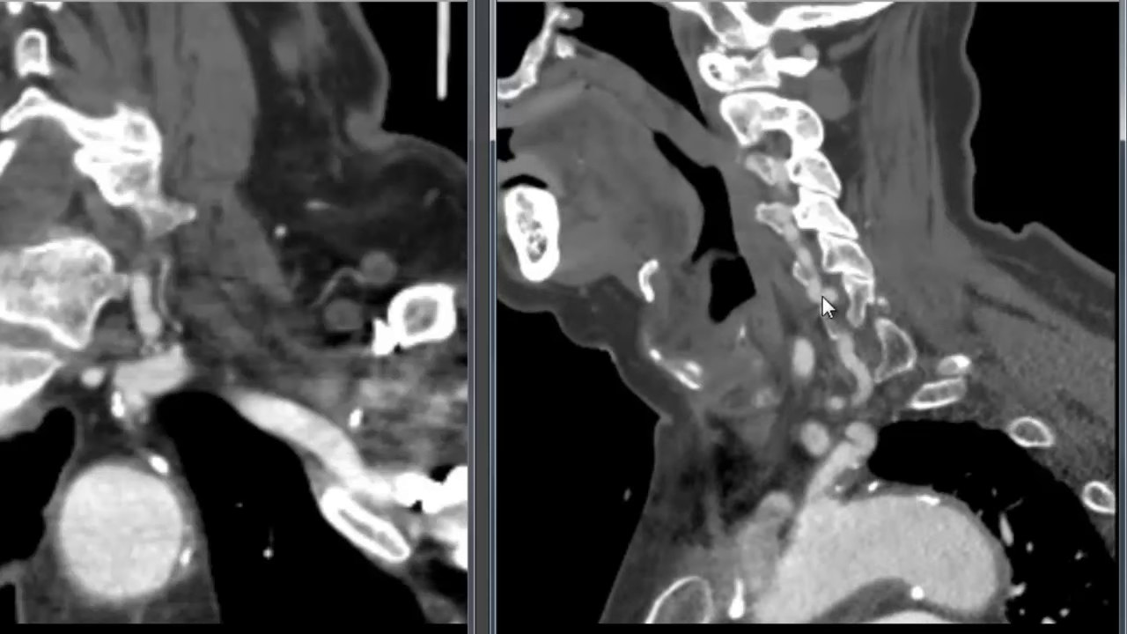
scroll(843, 340, "down", 5)
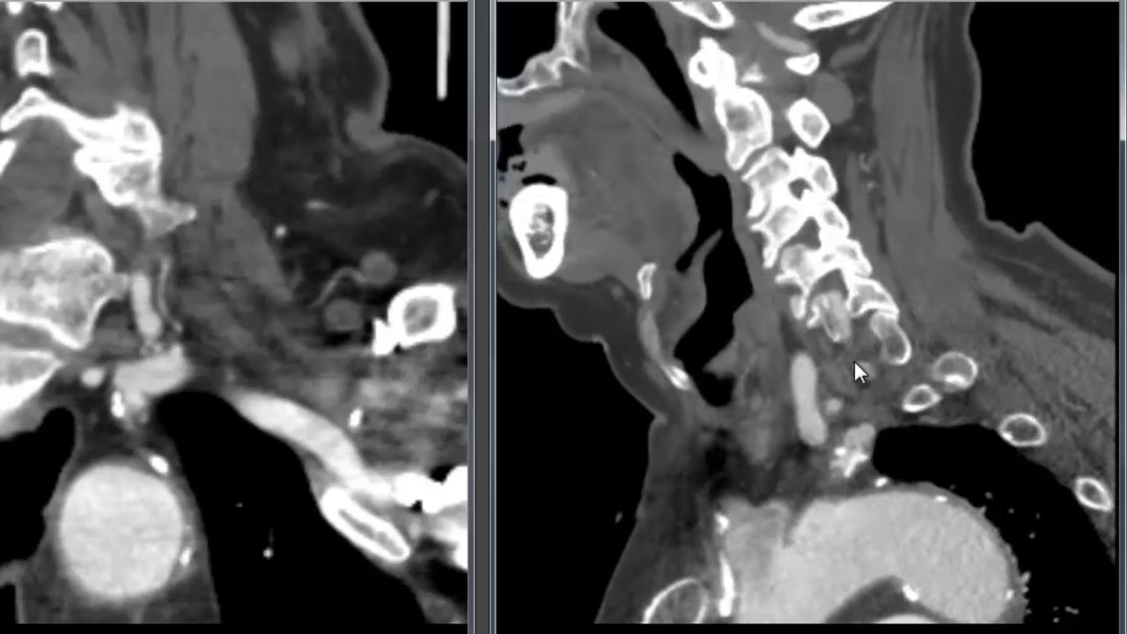
scroll(853, 362, "down", 6)
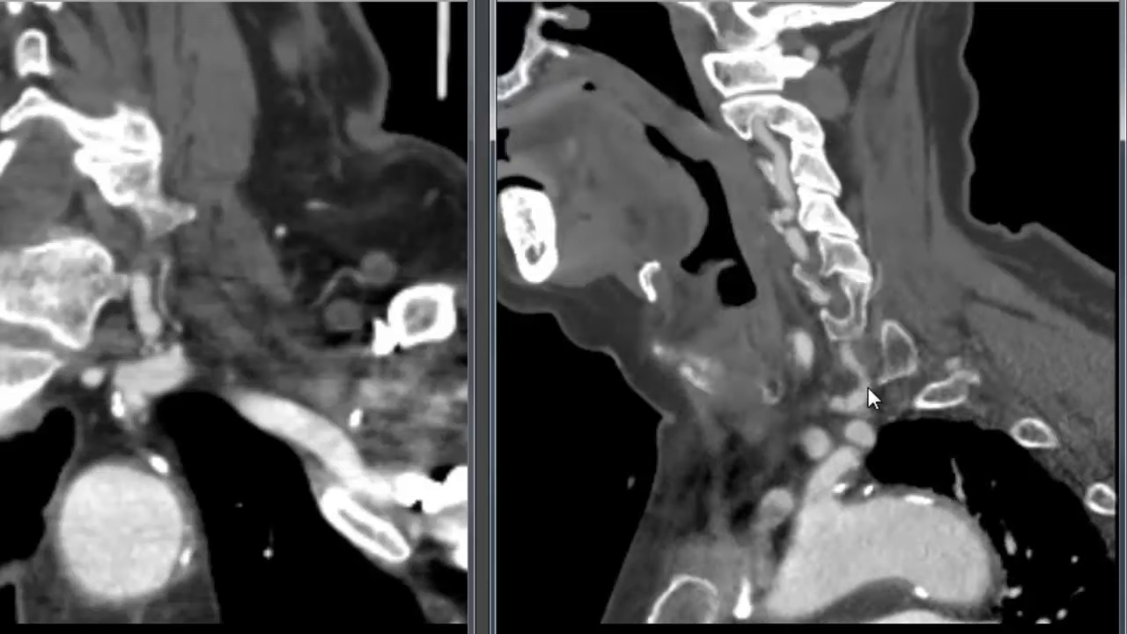
scroll(828, 418, "down", 6)
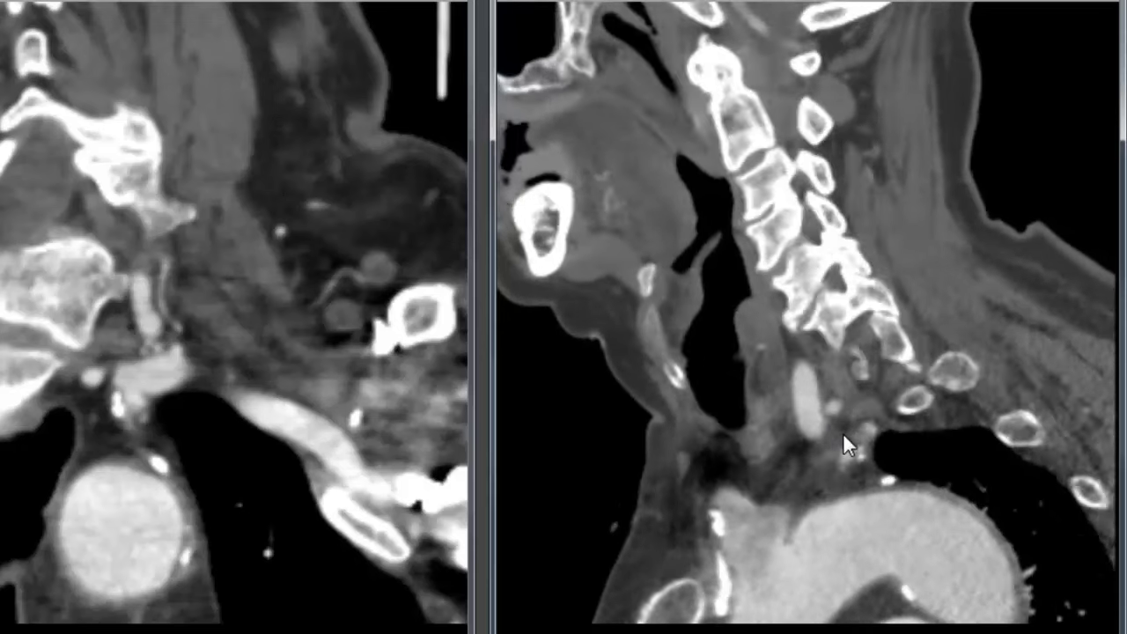
scroll(864, 449, "down", 6)
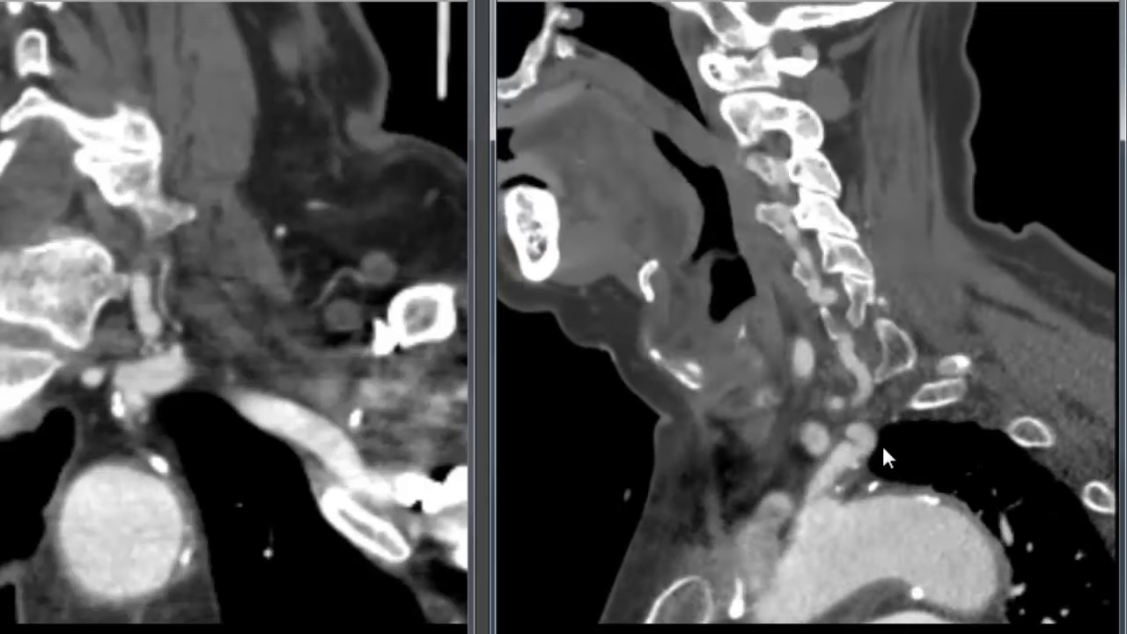
scroll(881, 447, "down", 6)
scroll(880, 441, "down", 4)
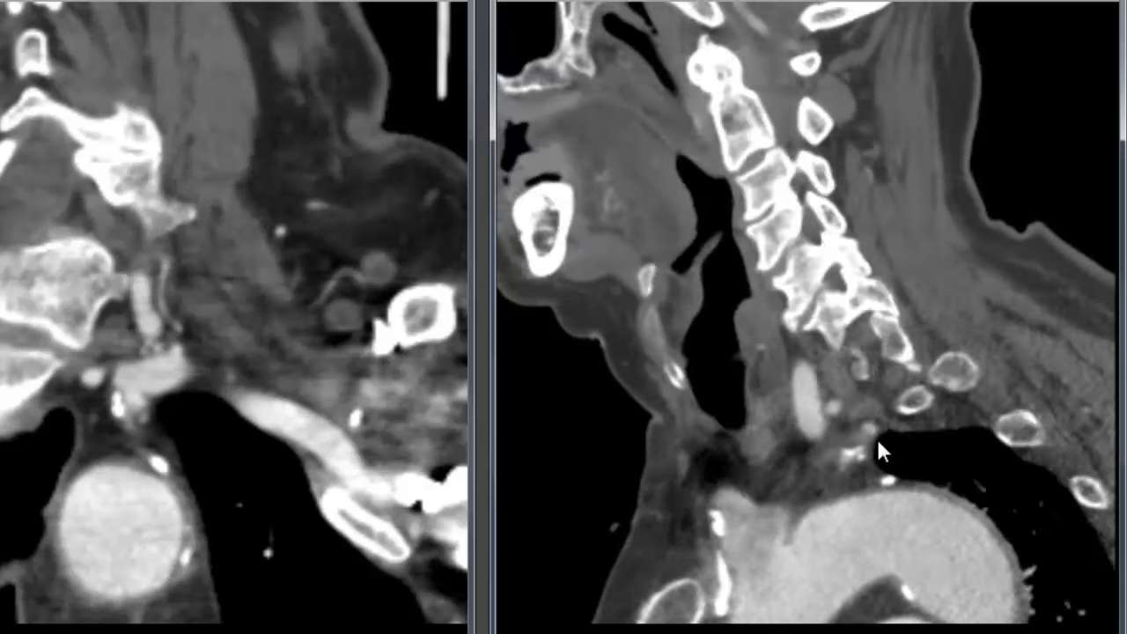
scroll(876, 435, "up", 4)
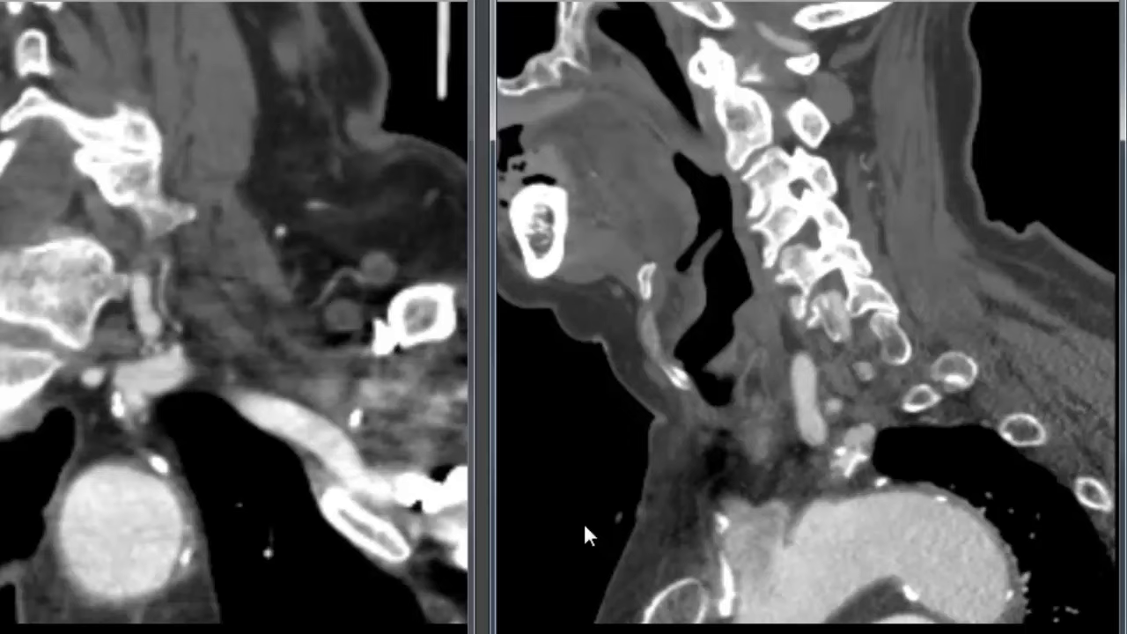